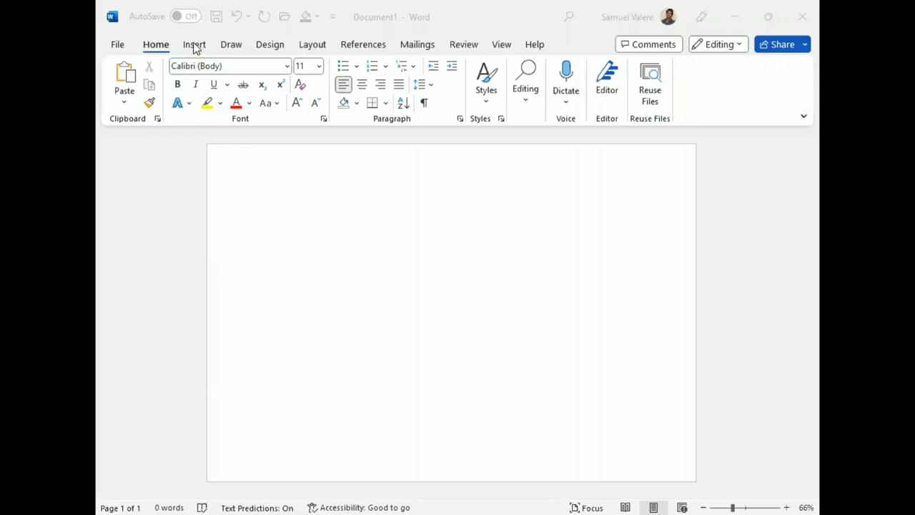
Draw a rectangle across the top of the page, stretch it to the page edges, and remove its outline
click(194, 44)
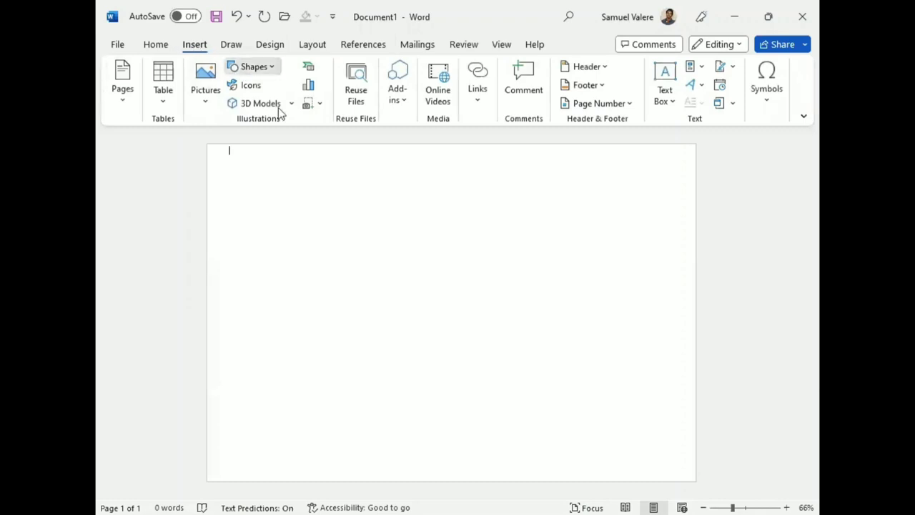
click(254, 66)
click(233, 200)
drag(206, 182, 695, 357)
drag(386, 301, 376, 256)
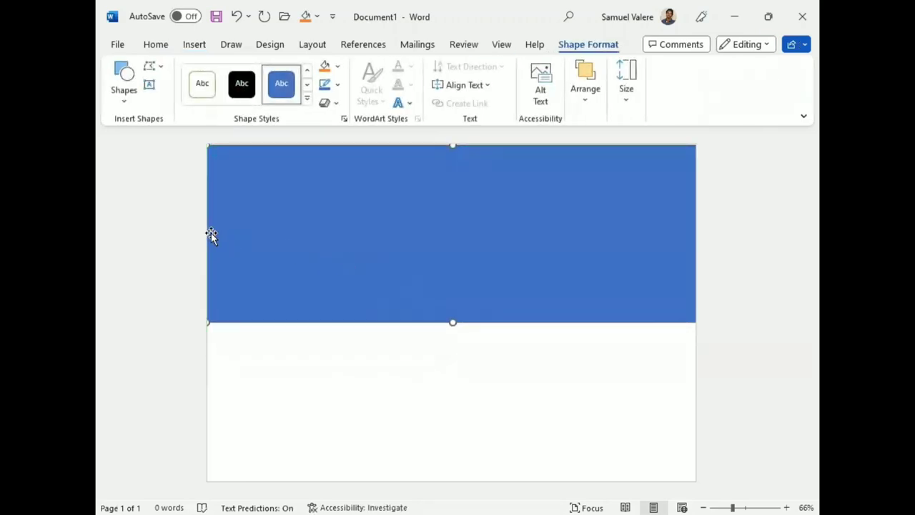
drag(207, 233, 194, 229)
drag(443, 149, 443, 135)
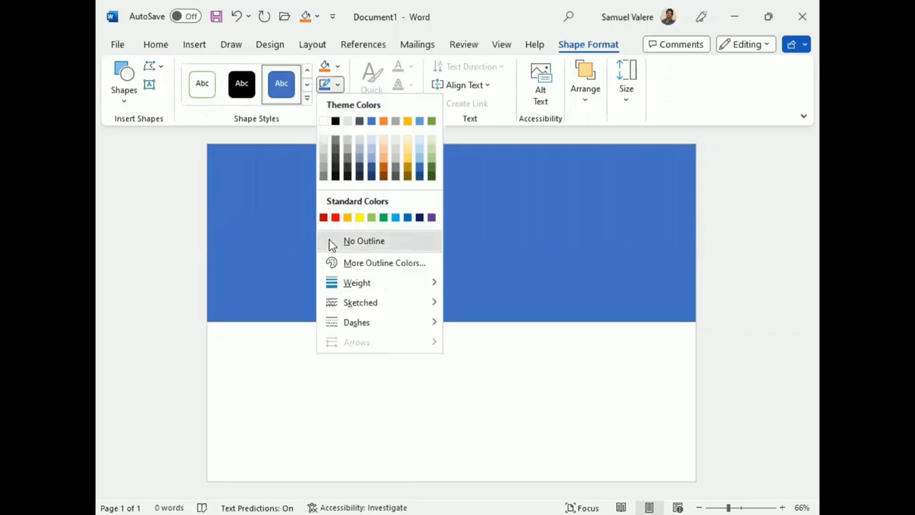
click(331, 241)
Fill the top banner with a custom dark orange, #E38303
click(338, 67)
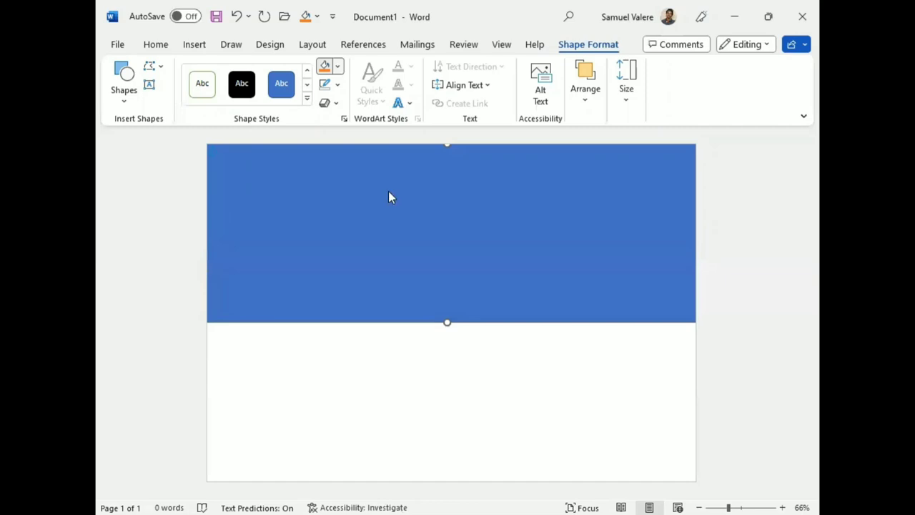
click(375, 246)
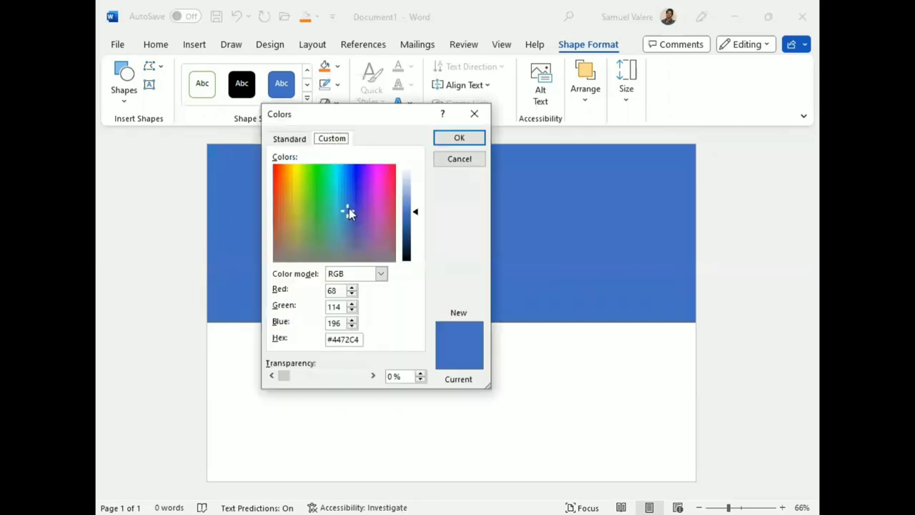
drag(349, 208, 287, 169)
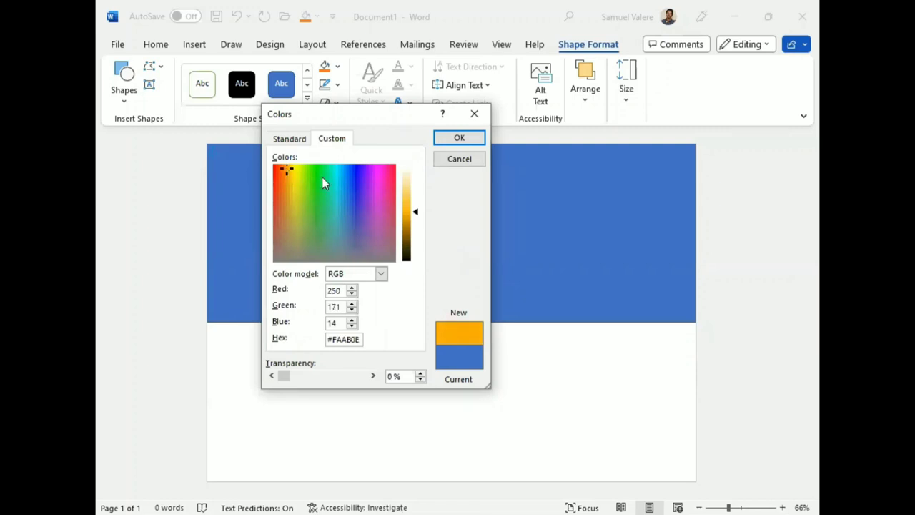
drag(288, 171, 284, 168)
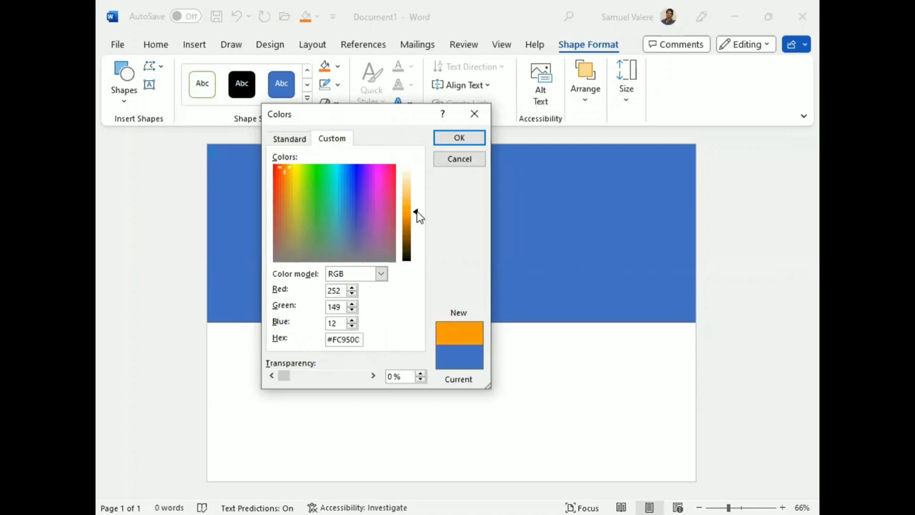
drag(417, 214, 419, 223)
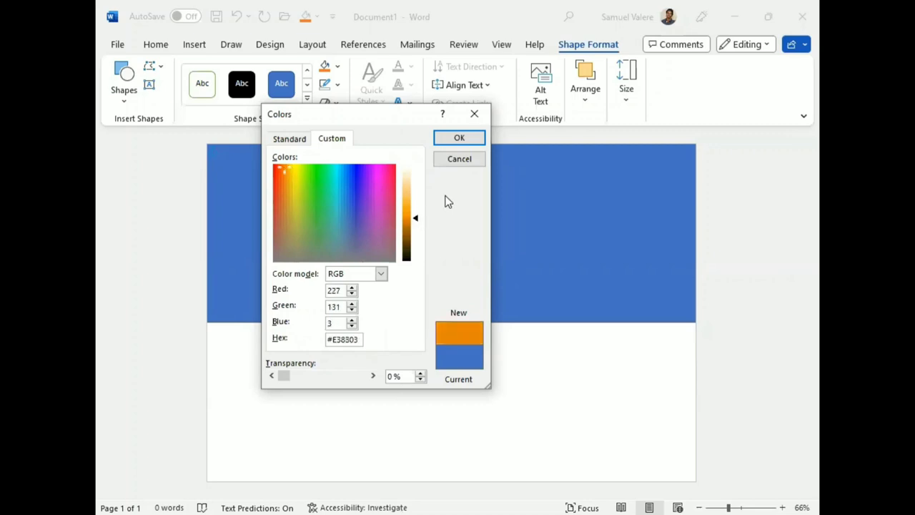
click(458, 137)
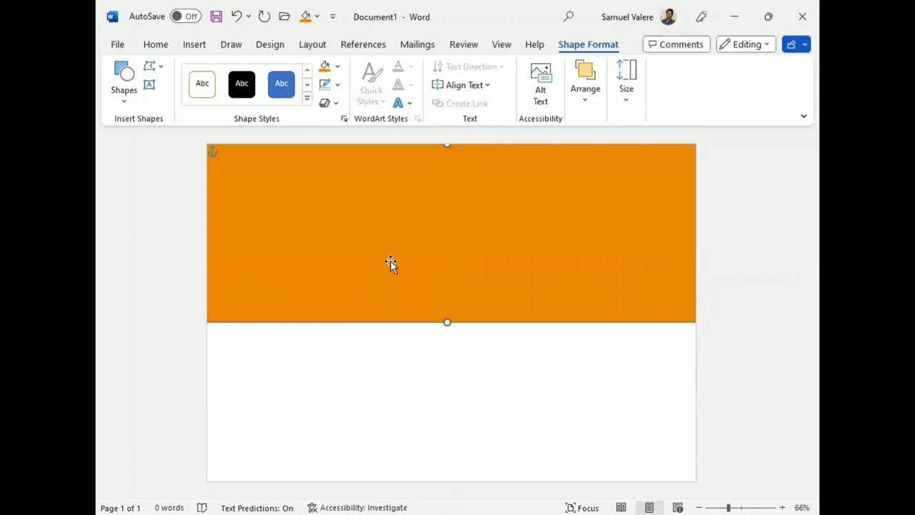
Duplicate the orange banner and fill the copy with white
drag(429, 250, 429, 349)
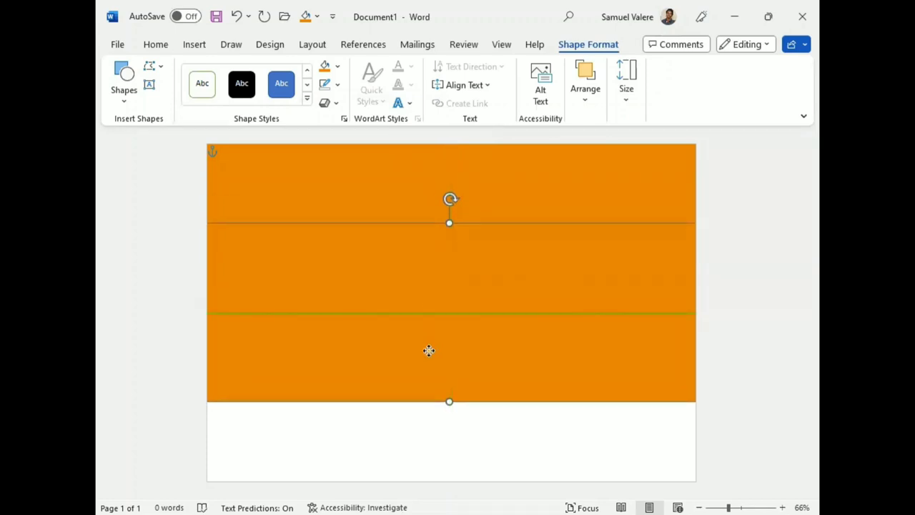
click(337, 66)
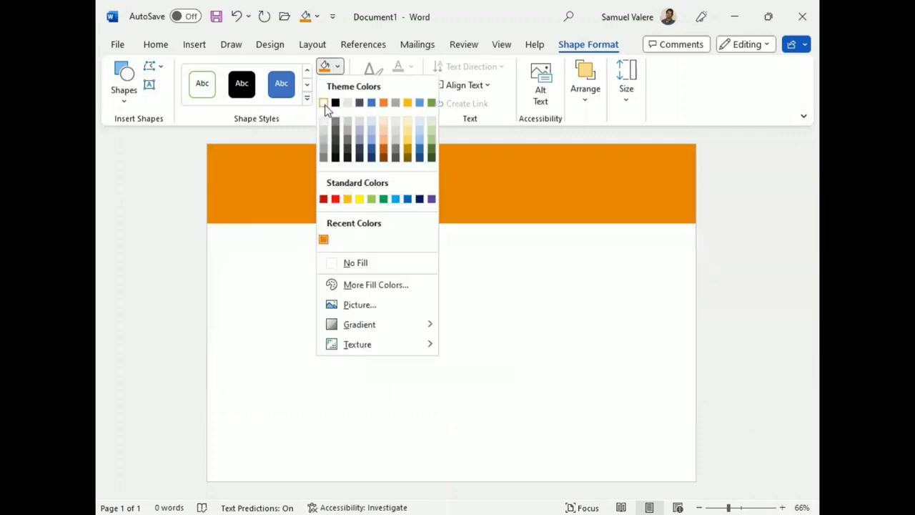
click(323, 102)
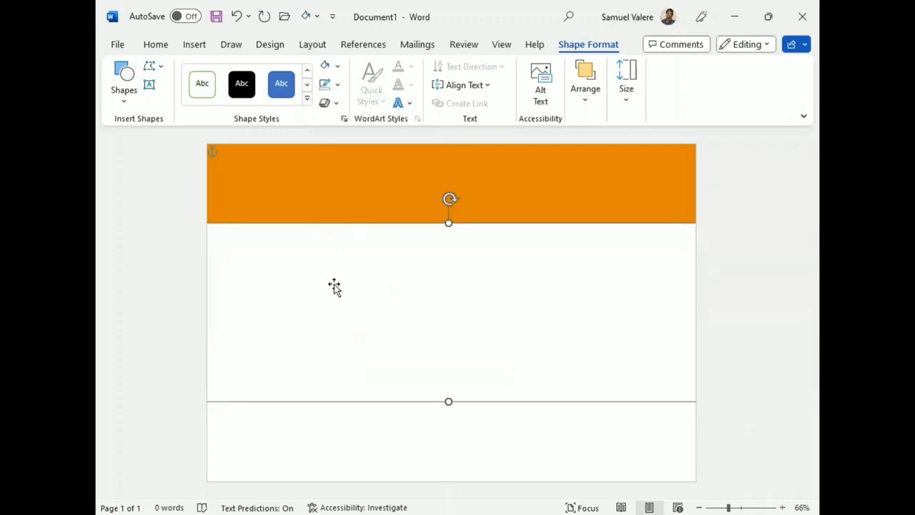
Move and resize the white rectangle to lie inside the page, extending it downward
drag(333, 286, 391, 278)
drag(275, 305, 341, 306)
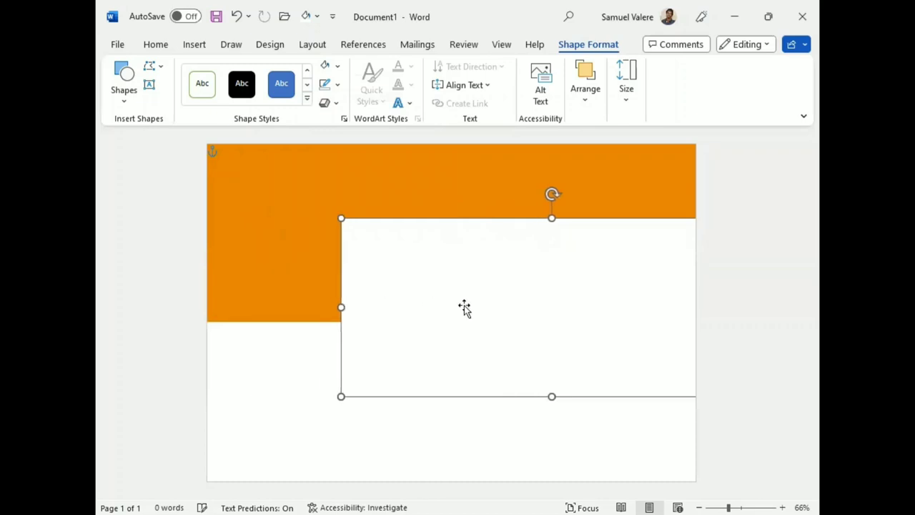
drag(465, 308, 395, 286)
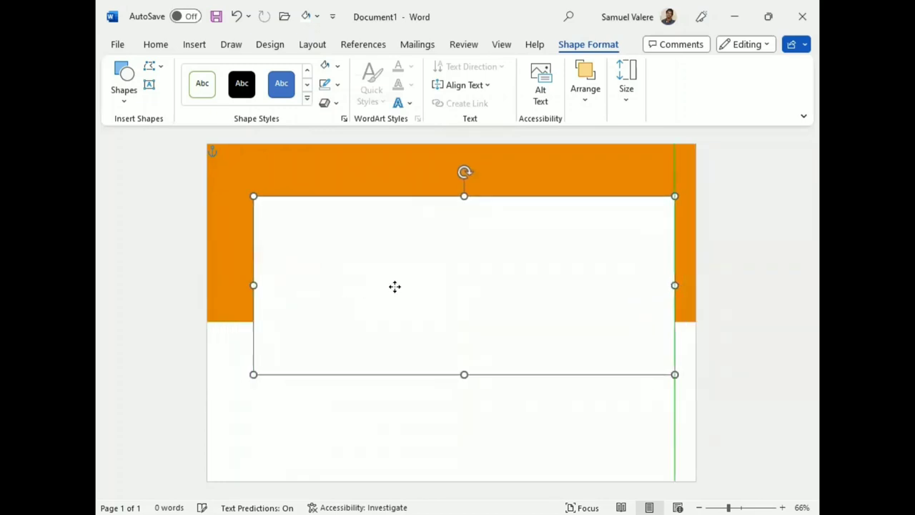
drag(253, 285, 230, 285)
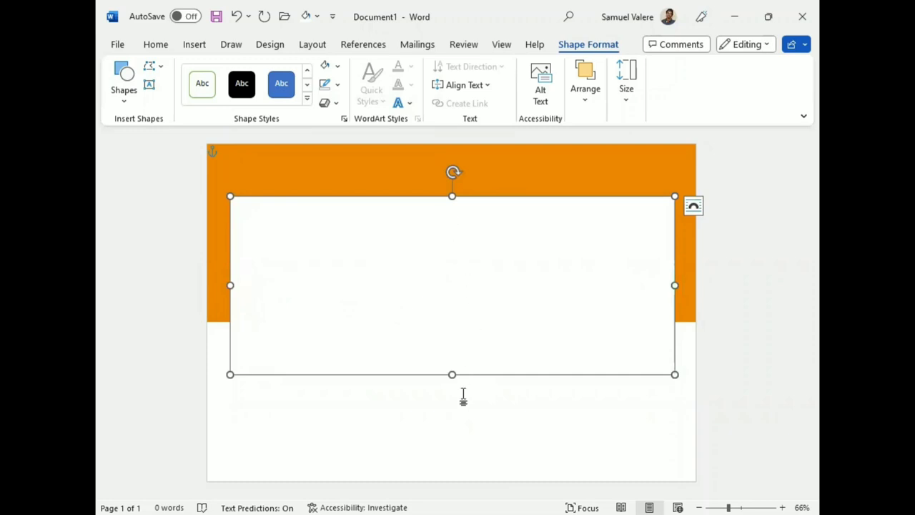
drag(451, 374, 441, 447)
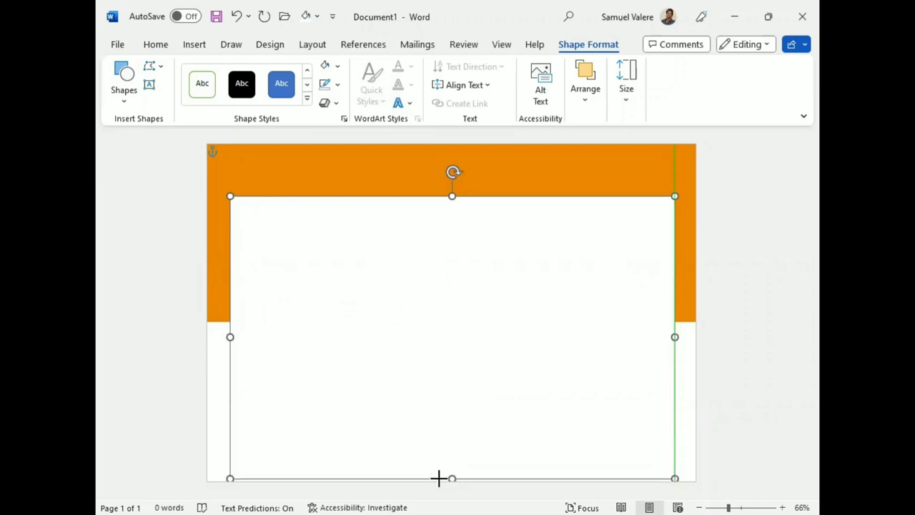
drag(441, 448, 439, 468)
drag(467, 322, 470, 298)
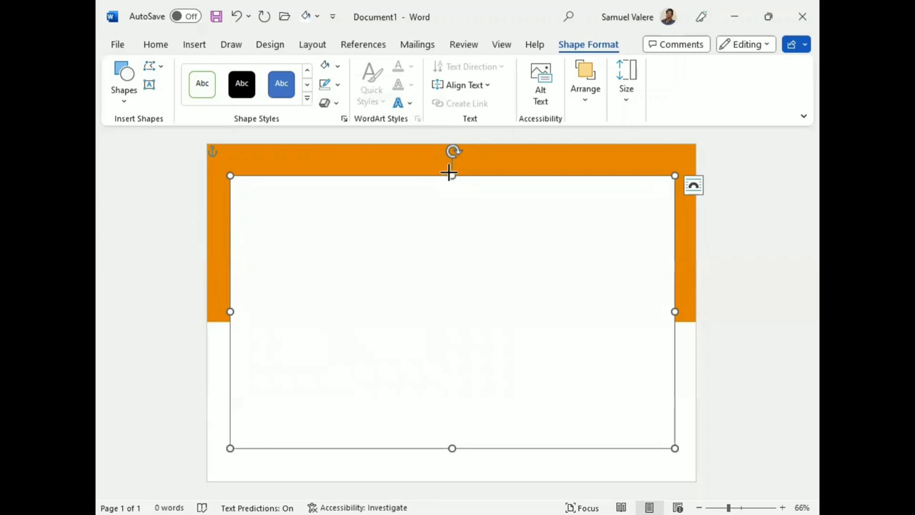
Fine-tune the white panel's edges so a thin orange frame shows and it reaches the page bottom
drag(449, 172, 447, 165)
drag(228, 306, 221, 303)
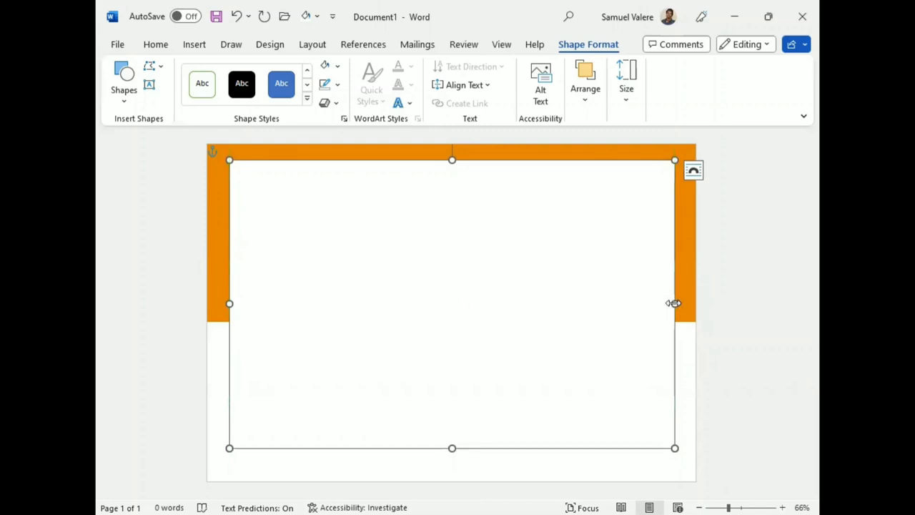
drag(674, 304, 685, 303)
drag(562, 306, 560, 306)
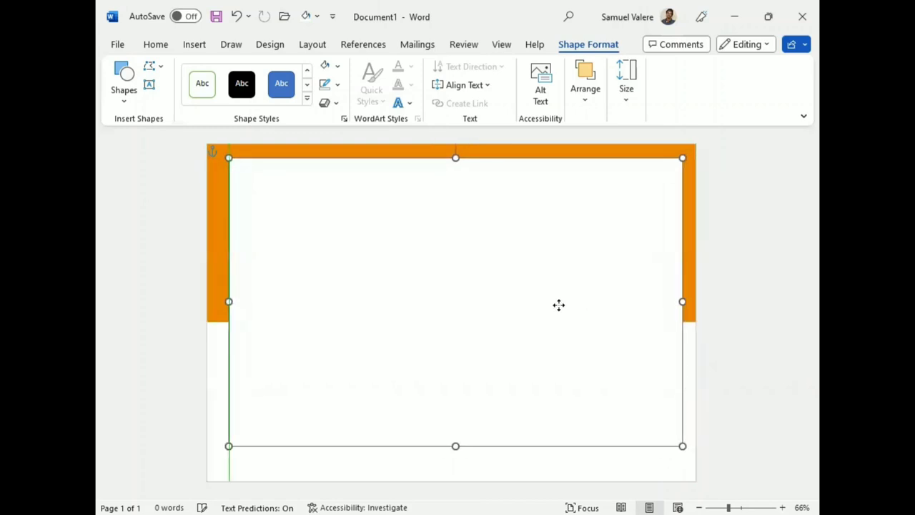
mouse_move(546, 305)
mouse_down()
mouse_move(548, 327)
mouse_move(551, 311)
mouse_move(544, 312)
mouse_up()
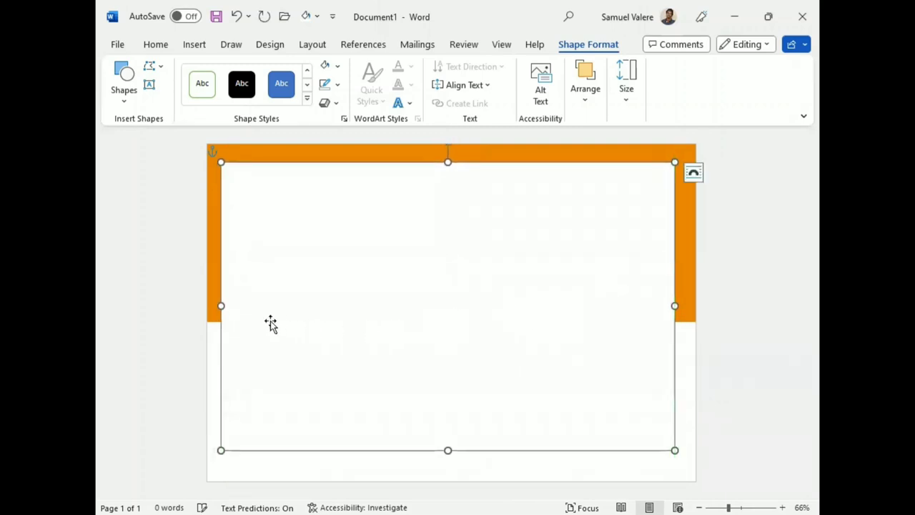
drag(221, 306, 229, 306)
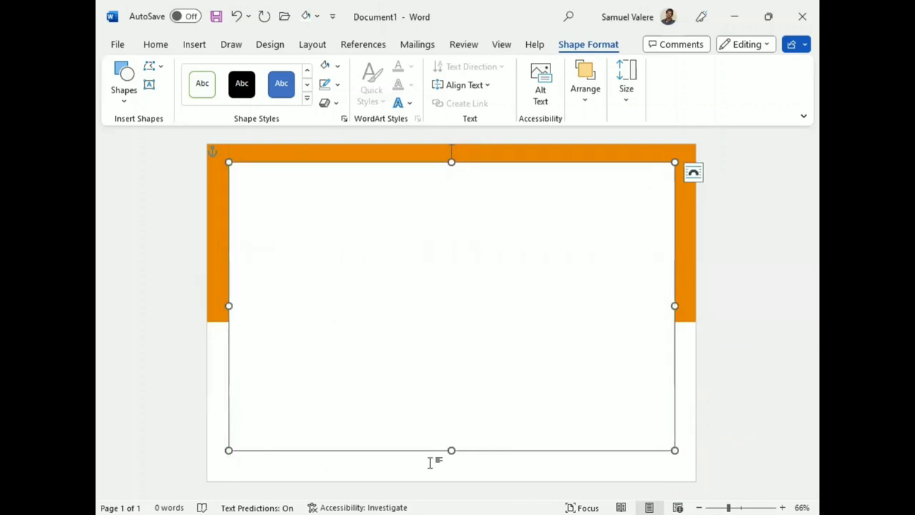
drag(451, 450, 457, 493)
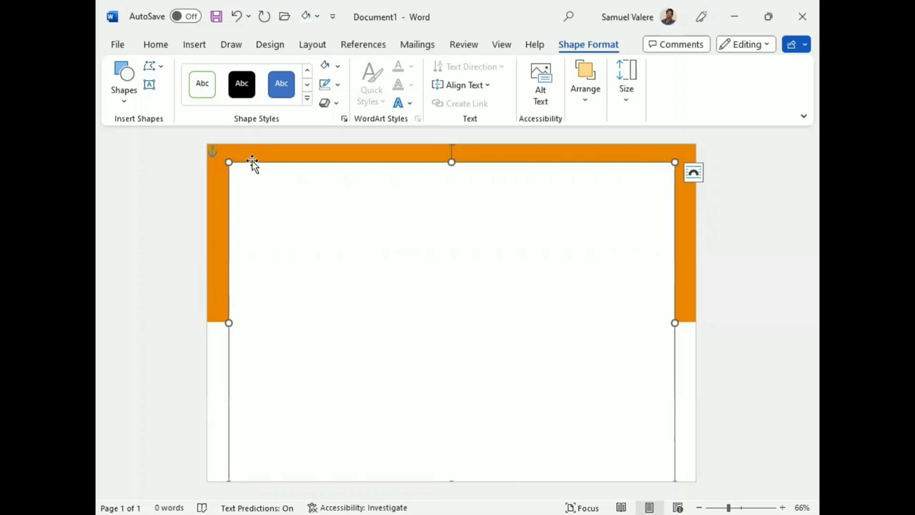
Draw a rectangle inside the white panel, enlarge it to nearly fill the panel, and centre it
click(135, 103)
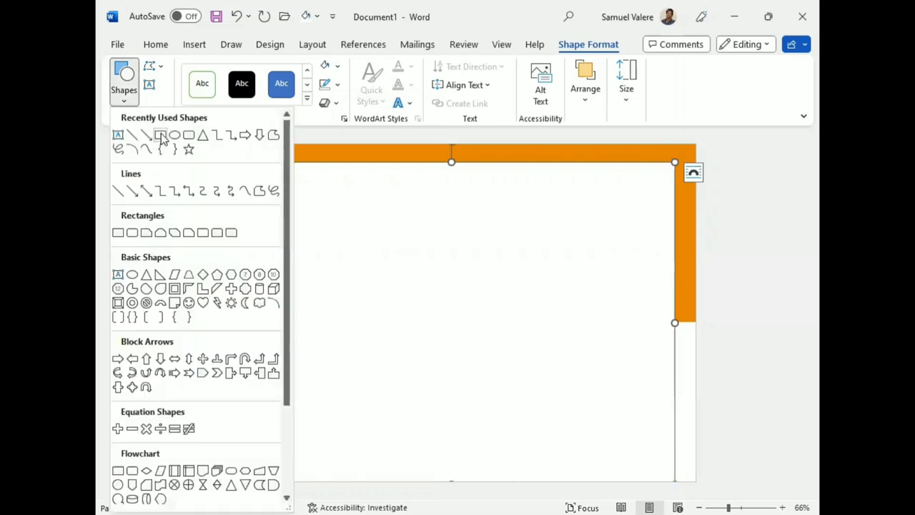
click(164, 136)
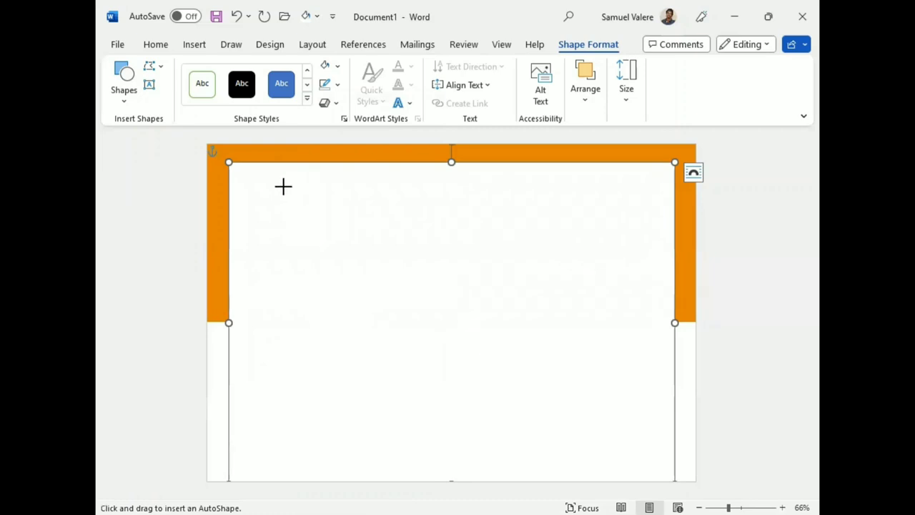
drag(246, 178, 473, 268)
drag(497, 299, 664, 464)
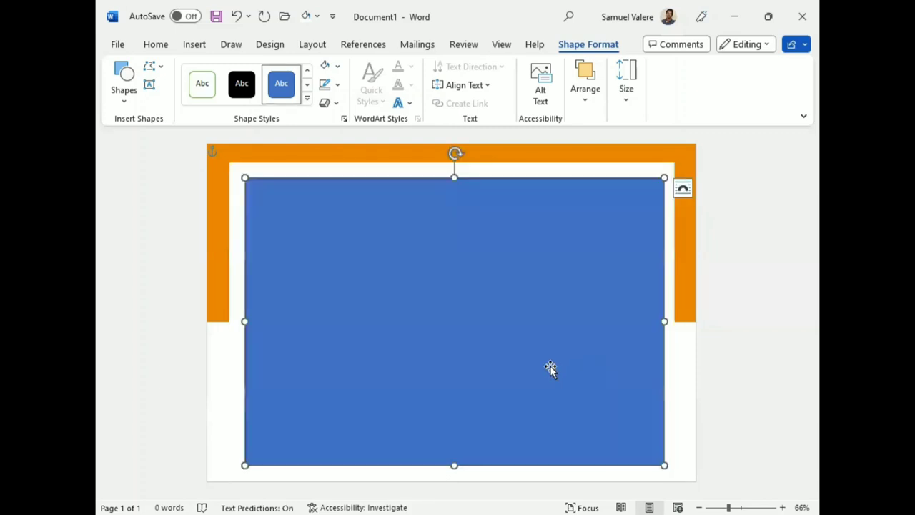
drag(550, 367, 539, 365)
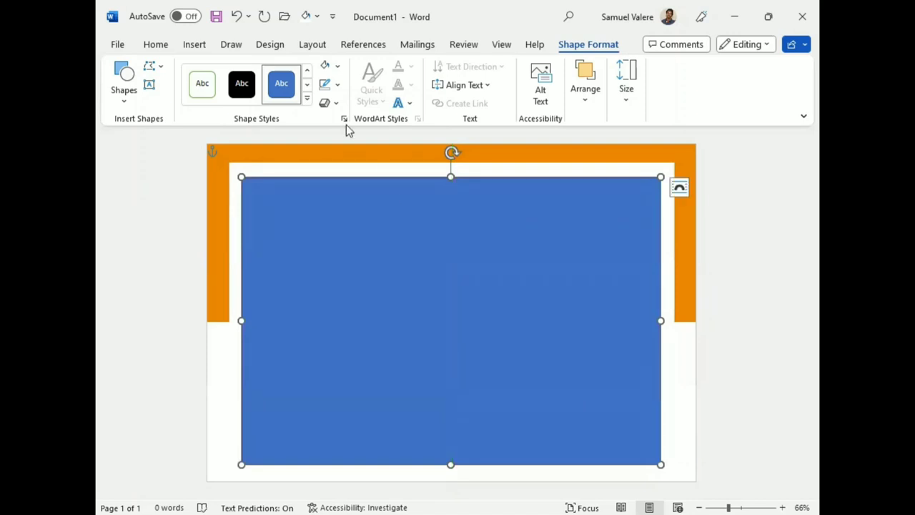
Remove the inner rectangle's fill and give it a thick black border
click(337, 66)
click(333, 265)
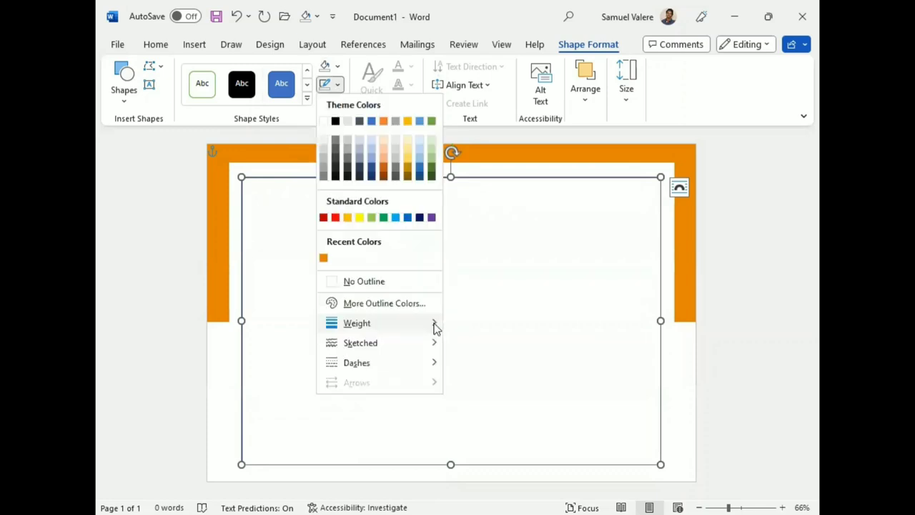
mouse_move(436, 327)
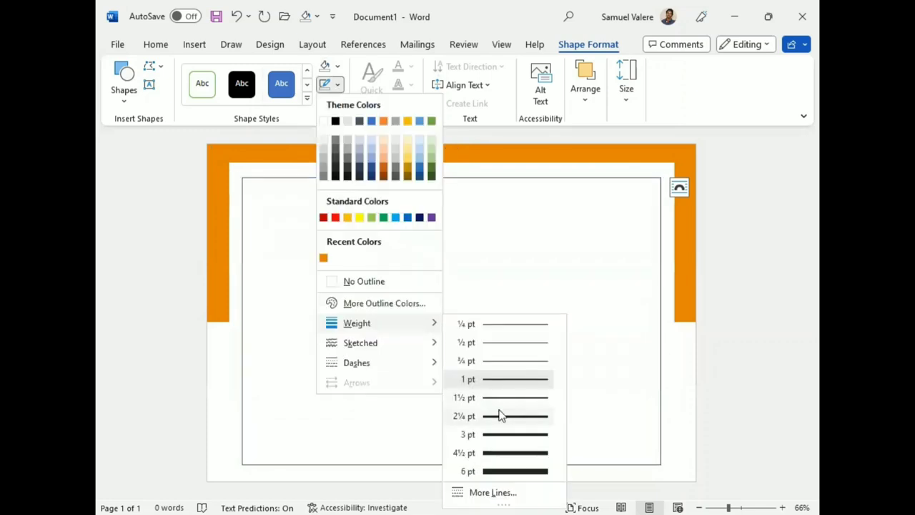
click(506, 452)
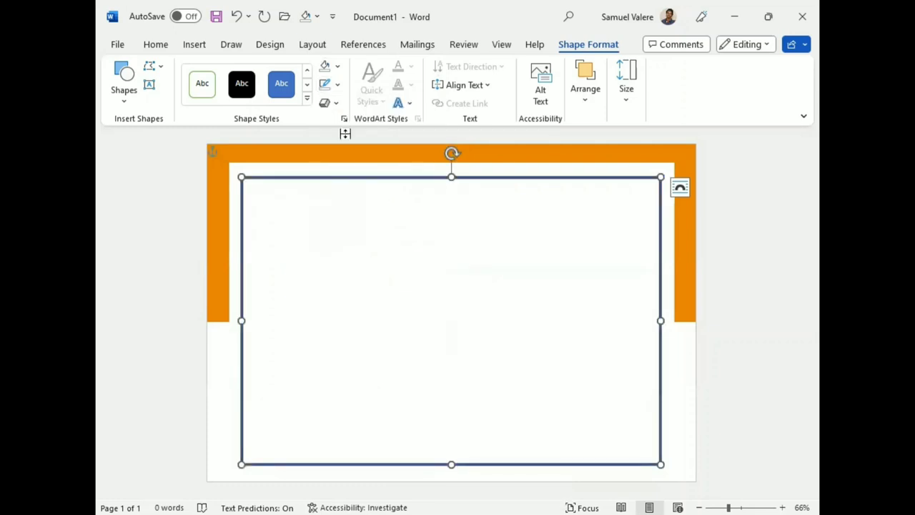
click(340, 89)
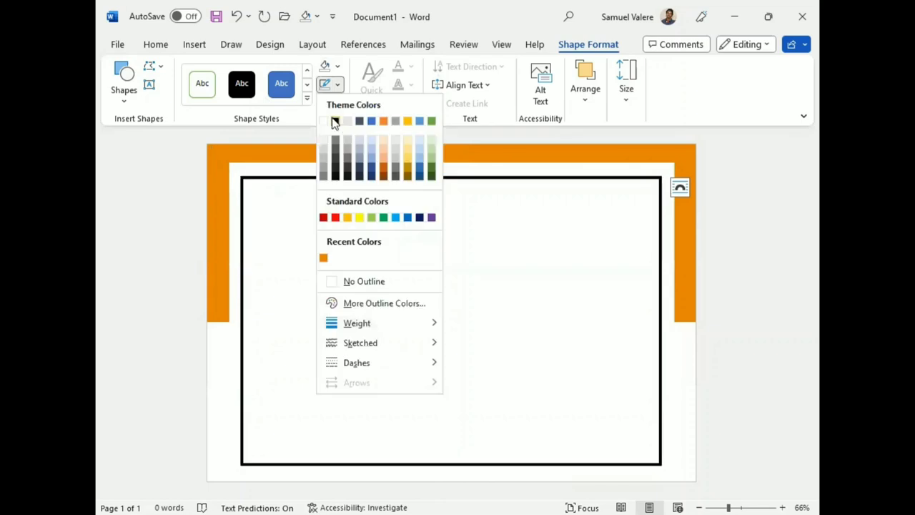
click(334, 122)
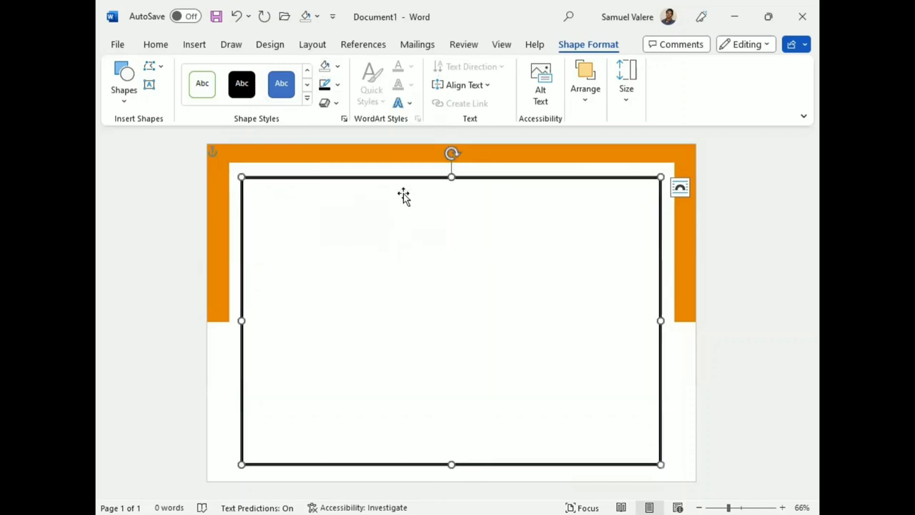
Draw a text box near the top of the frame and type 'Certificate'
click(149, 85)
drag(283, 195, 530, 250)
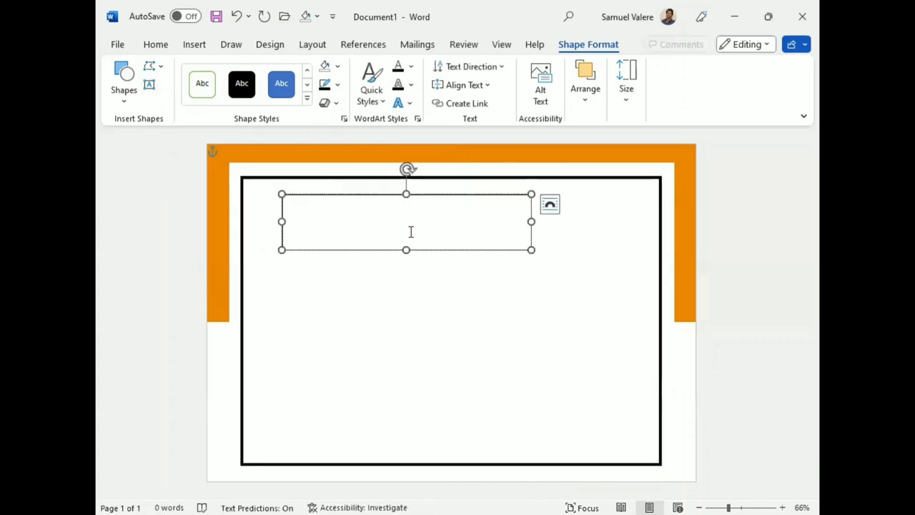
text(Certificate)
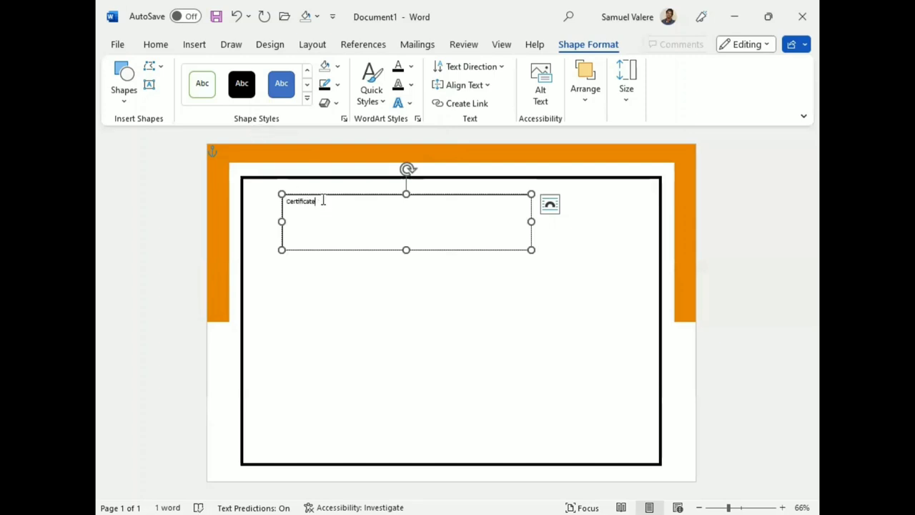
Format the title as centred 72 pt Old English Text MT and centre its box in the frame
double_click(321, 201)
click(155, 44)
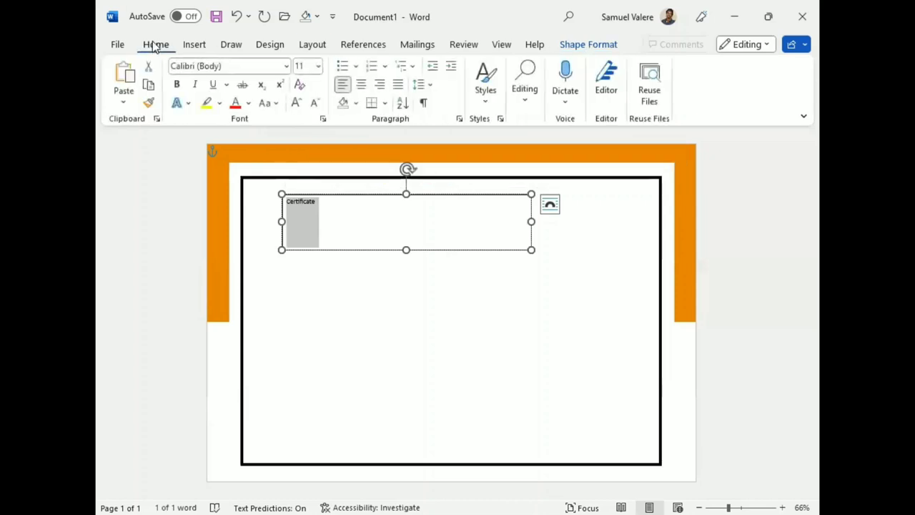
click(242, 66)
text(Old English Text MT)
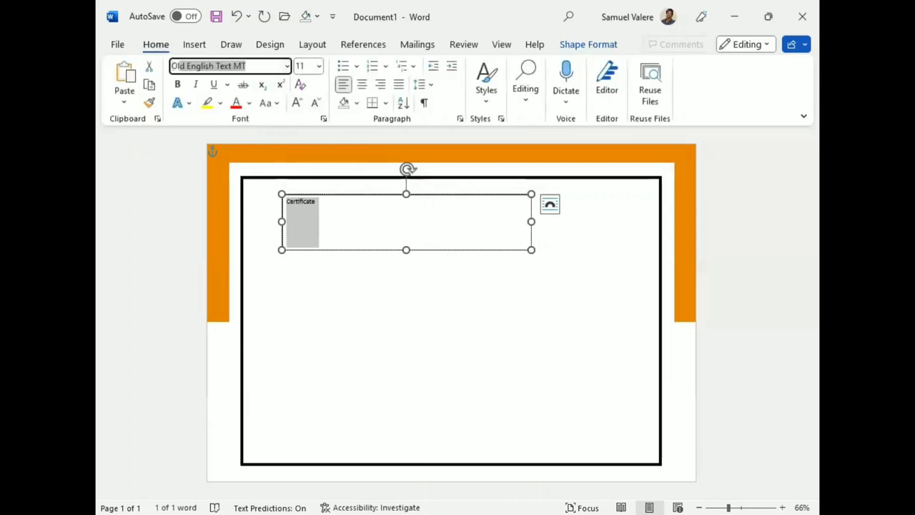
key(Return)
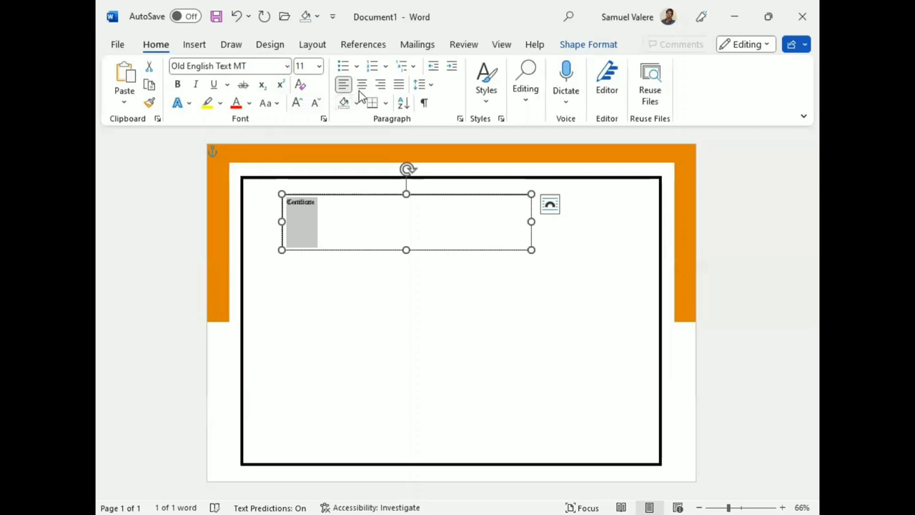
click(362, 84)
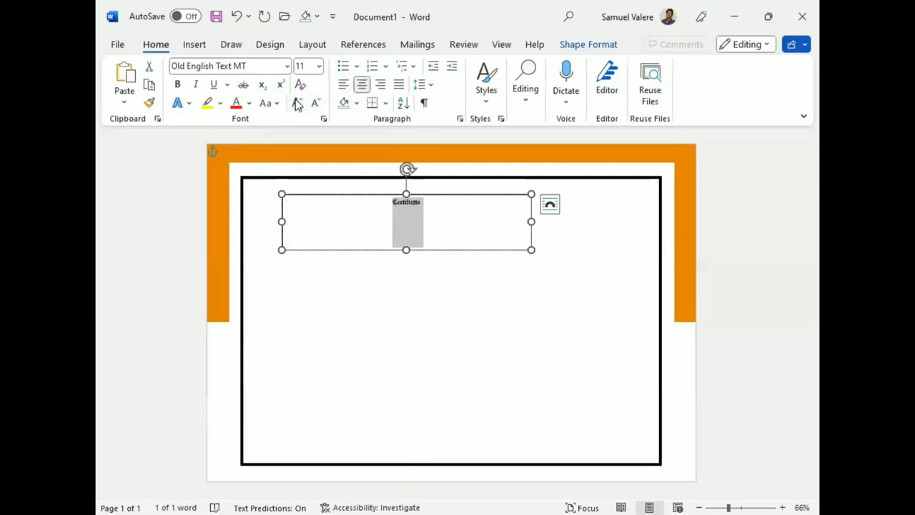
click(297, 104)
click(298, 104)
click(298, 104)
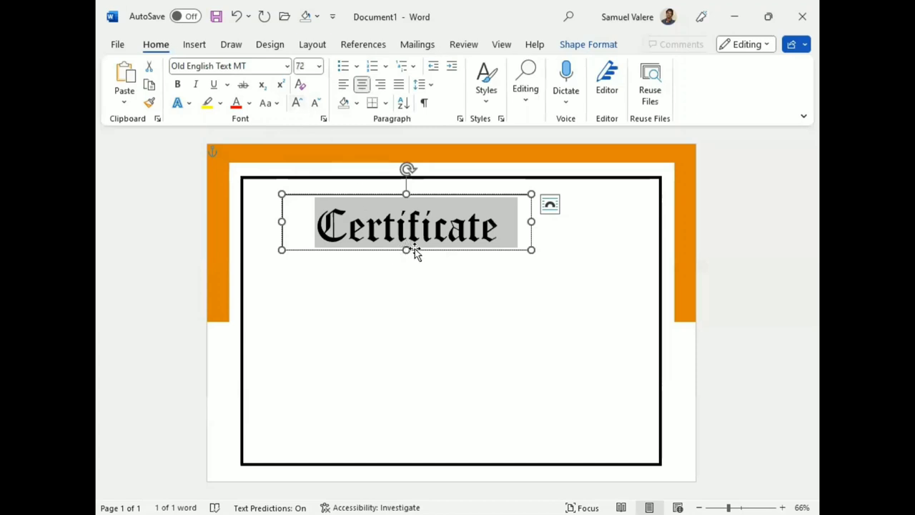
drag(417, 251, 465, 243)
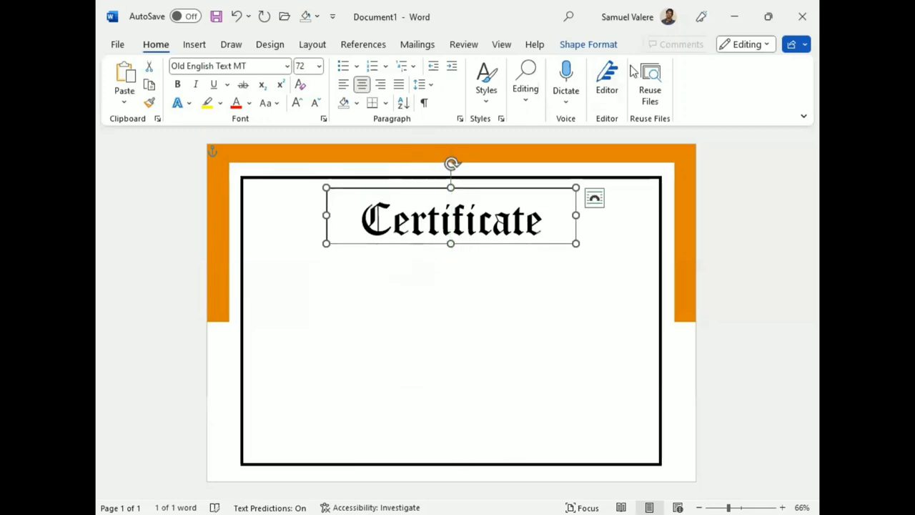
Colour the Certificate text with the recent orange and move its box slightly up, kept centred
click(588, 45)
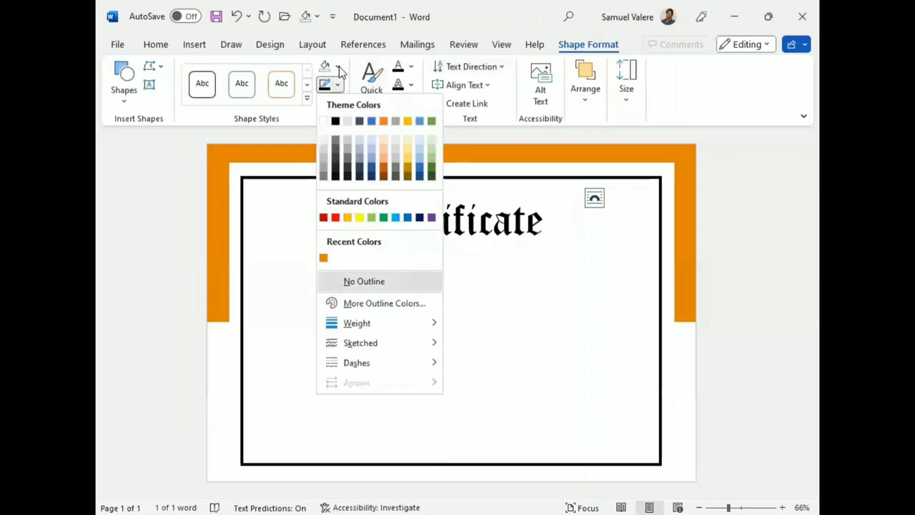
click(411, 66)
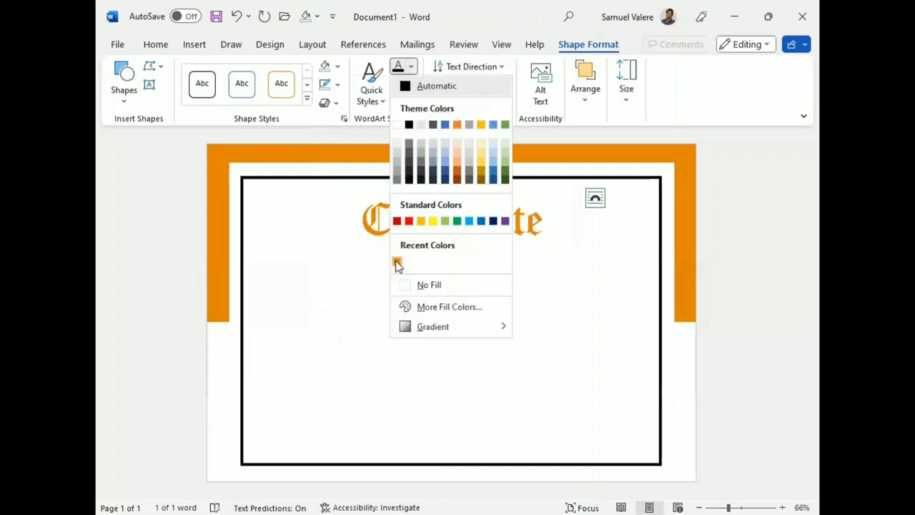
click(396, 261)
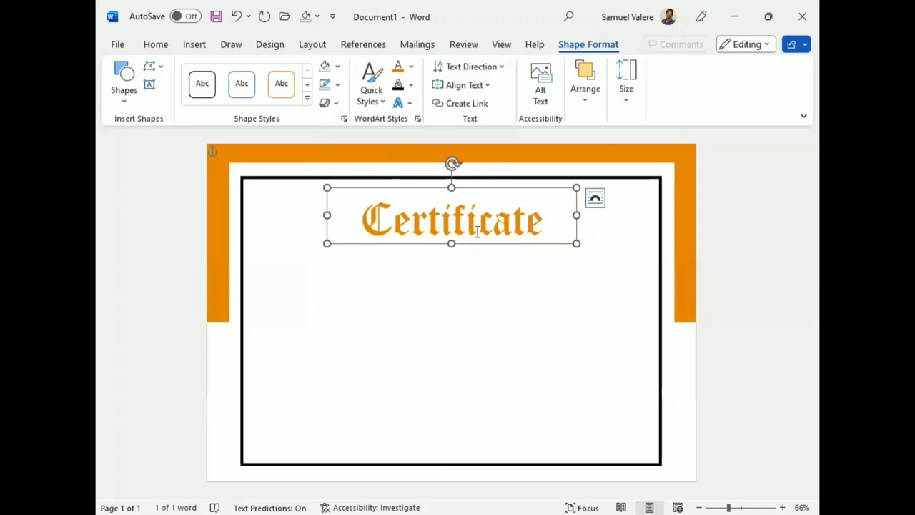
drag(456, 243, 457, 236)
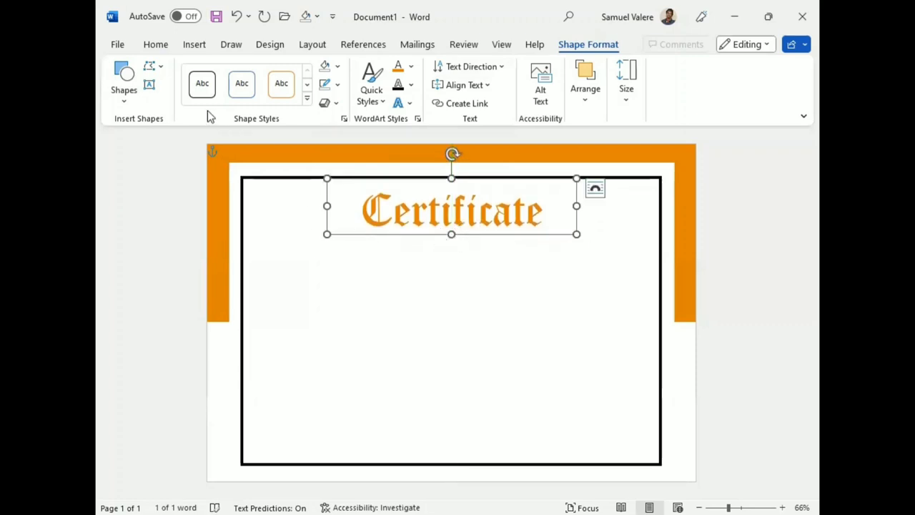
Draw a text box below the title and type 'Of Appreciation'
click(150, 86)
drag(381, 252, 513, 281)
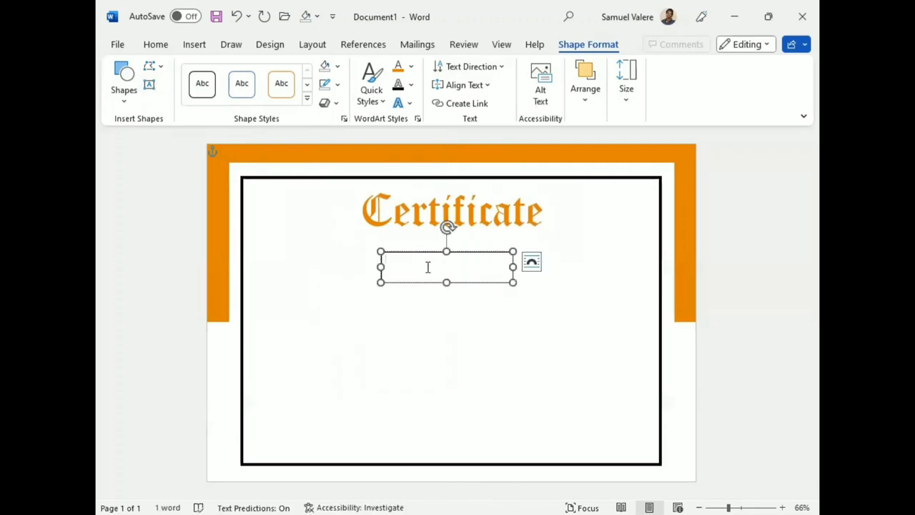
text(Ap)
key(BackSpace)
key(BackSpace)
key(BackSpace)
key(BackSpace)
text(P)
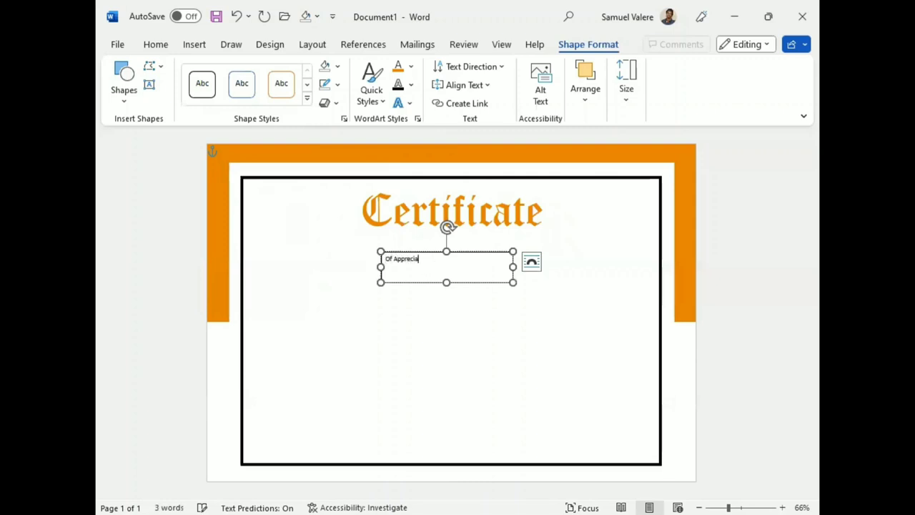
Make the subtitle centred 18 pt Georgia in UPPERCASE and shrink its box to fit
drag(431, 260, 386, 262)
click(155, 44)
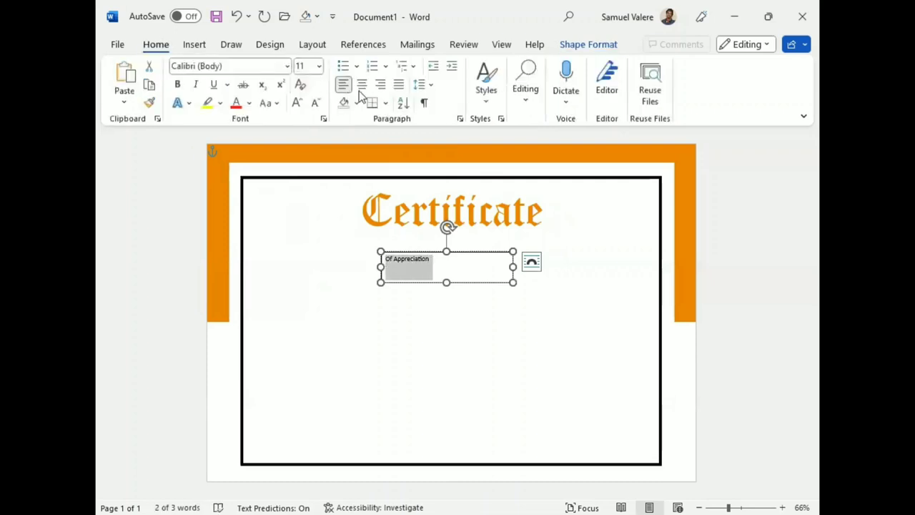
click(362, 85)
click(247, 65)
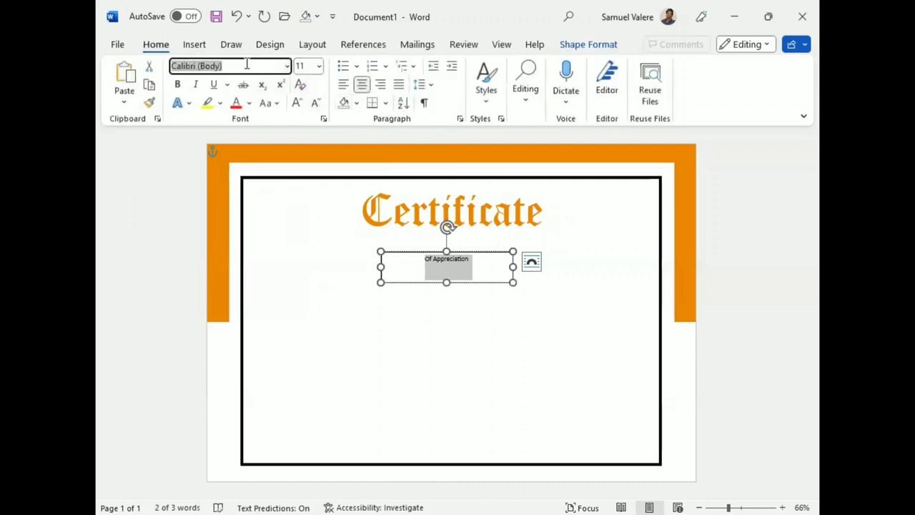
text(Georgia)
key(Return)
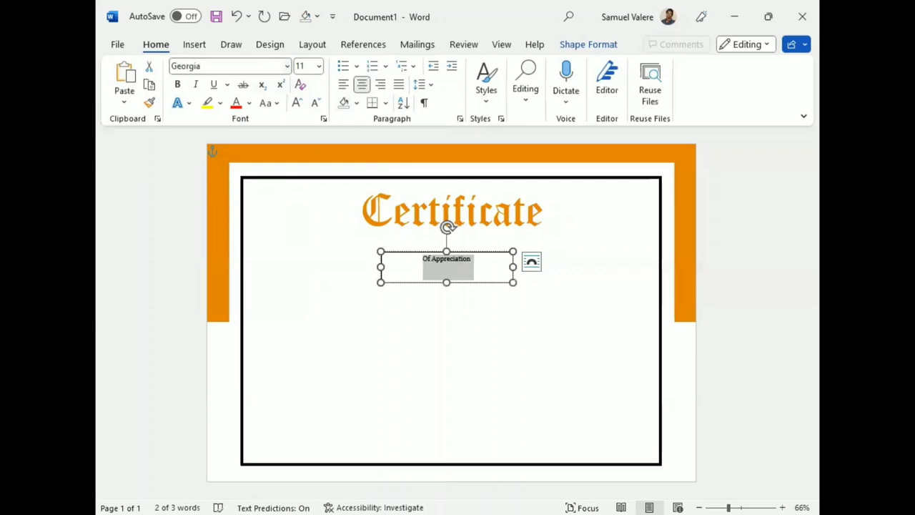
click(278, 104)
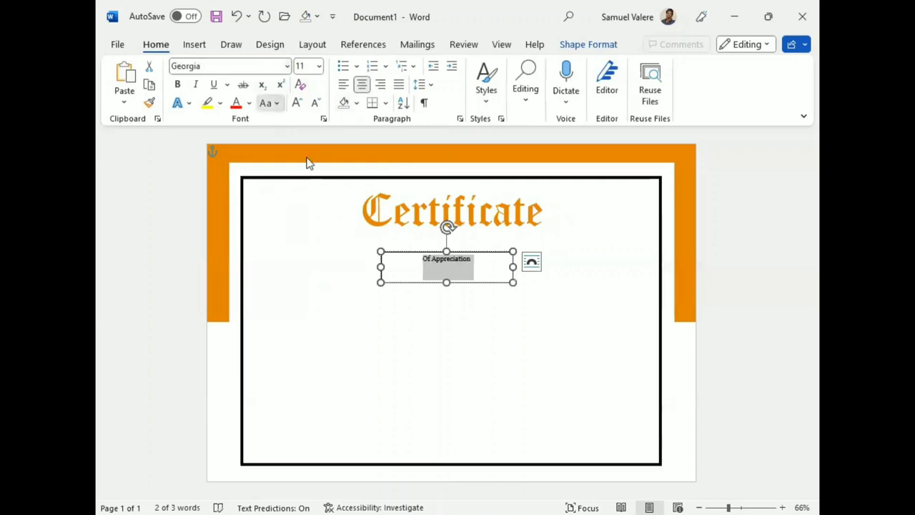
click(305, 159)
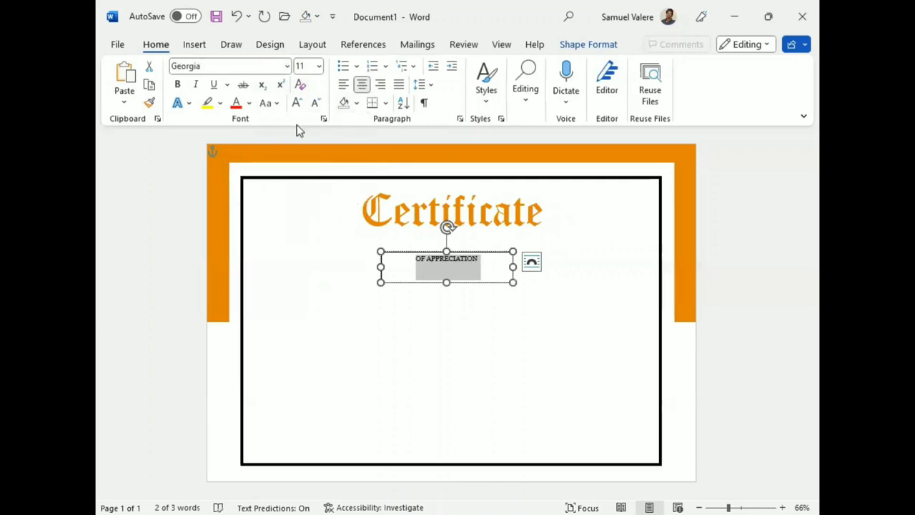
click(296, 105)
click(297, 104)
click(297, 104)
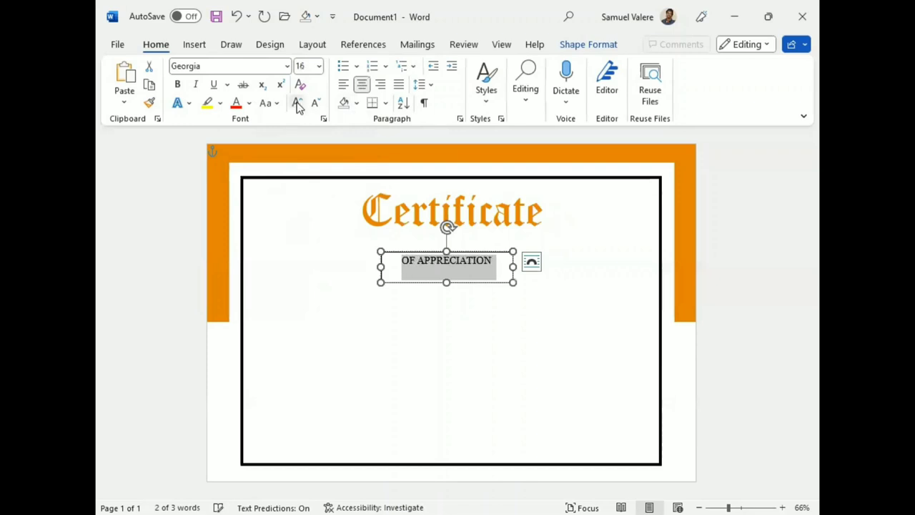
click(296, 104)
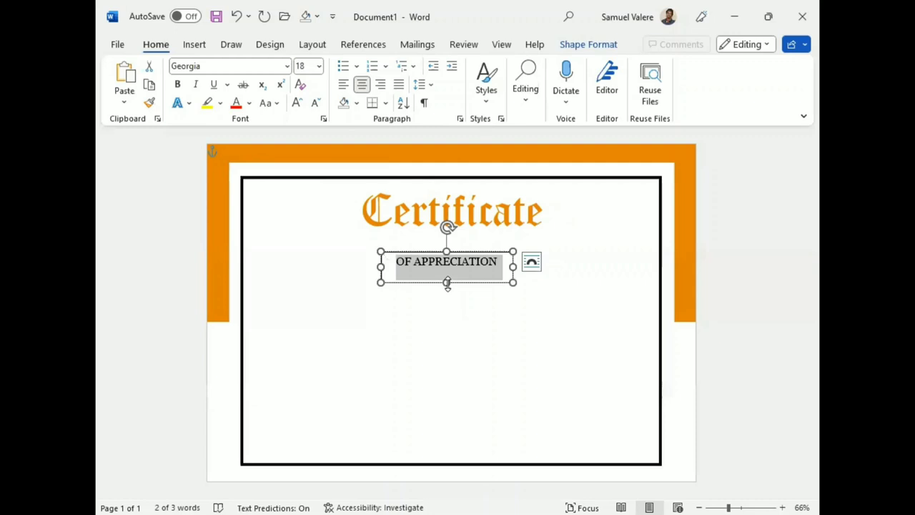
drag(447, 283, 461, 248)
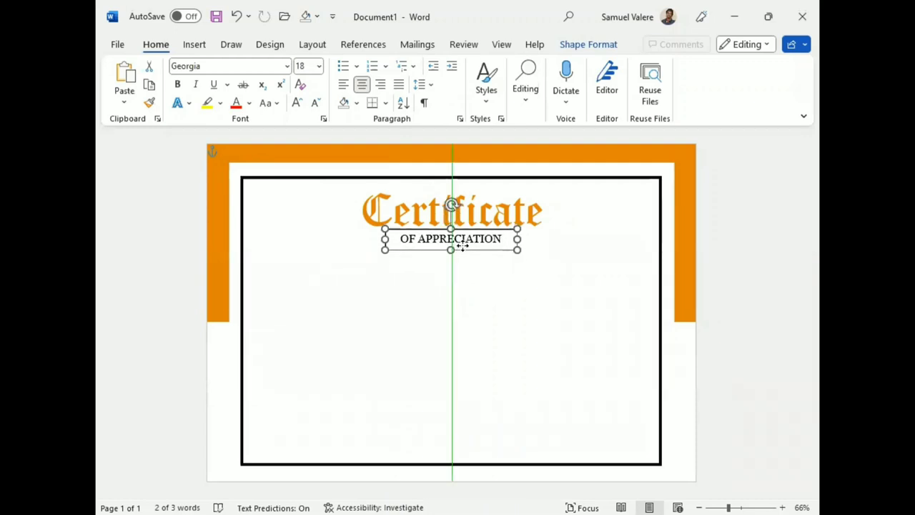
Remove the subtitle box's outline and background fill
click(579, 45)
click(339, 85)
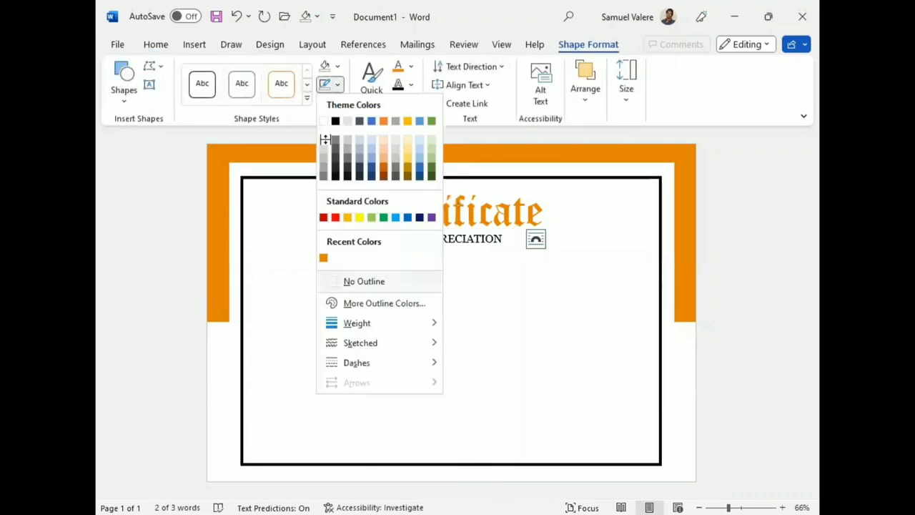
click(338, 69)
click(343, 263)
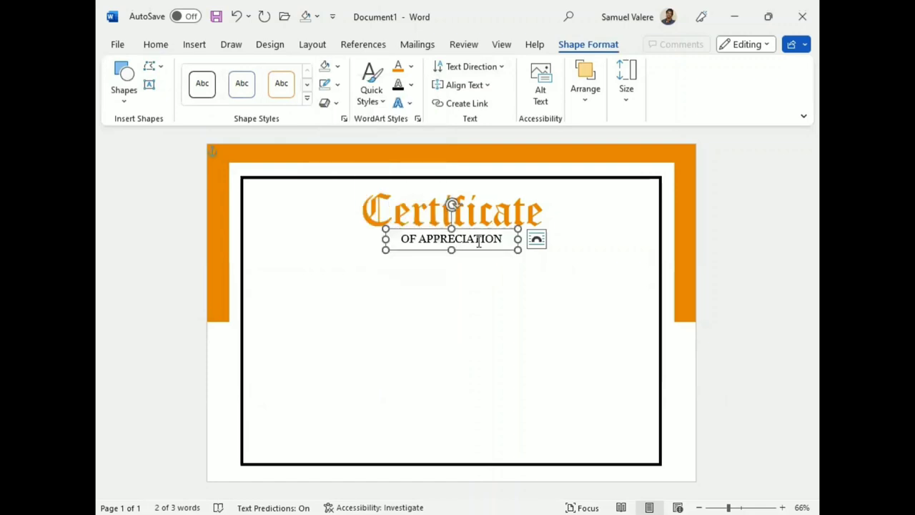
double_click(476, 239)
Set the OF APPRECIATION character spacing to Expanded by 2 pt in the Font dialog
key(ctrl+a)
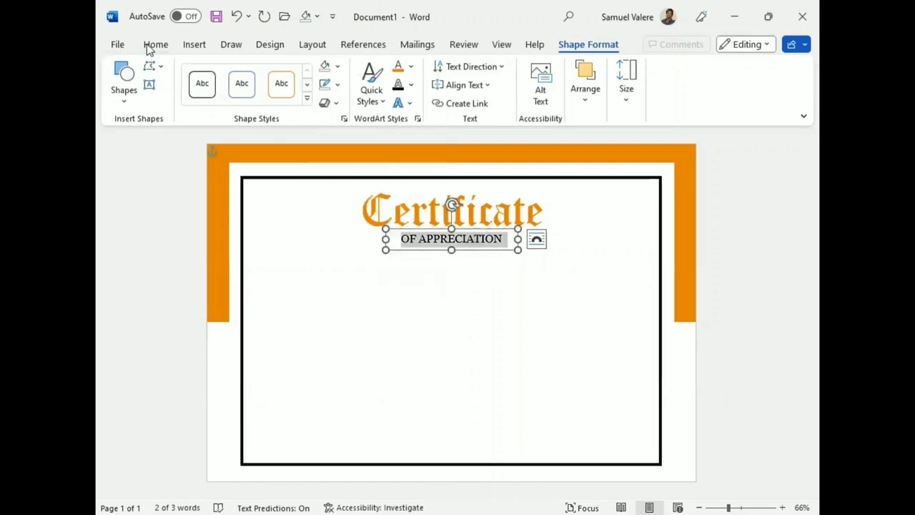
click(151, 46)
click(321, 118)
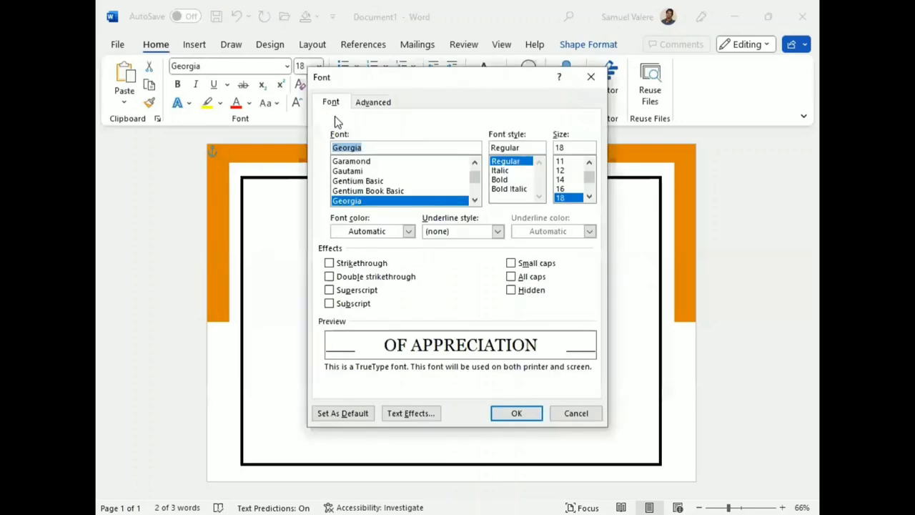
click(374, 101)
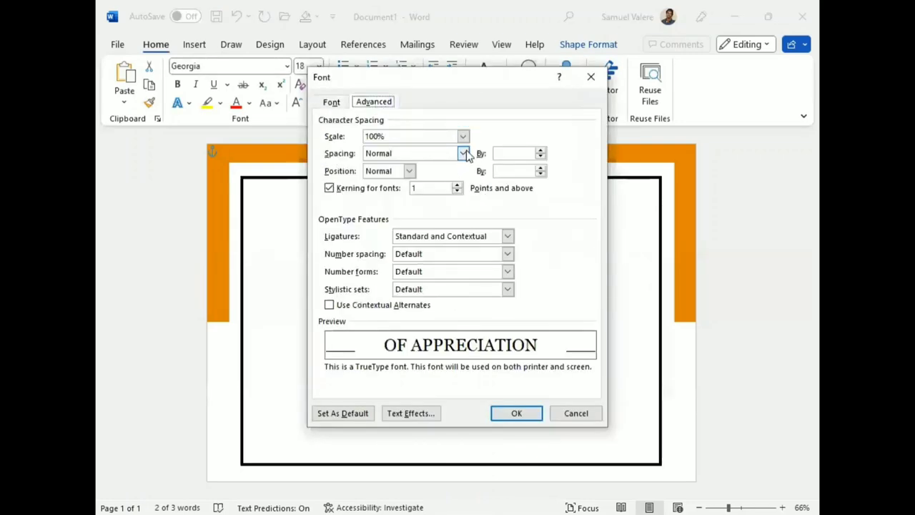
click(463, 153)
click(392, 176)
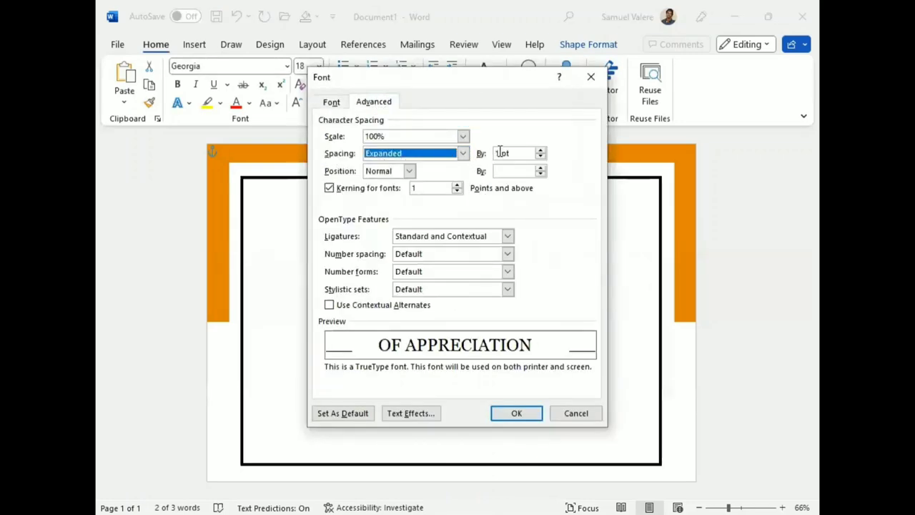
click(499, 152)
key(BackSpace)
text(2)
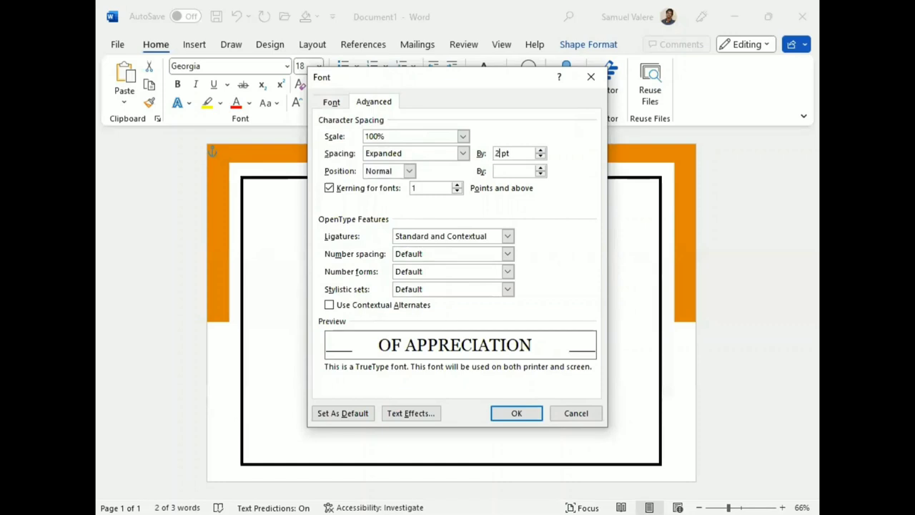
key(Return)
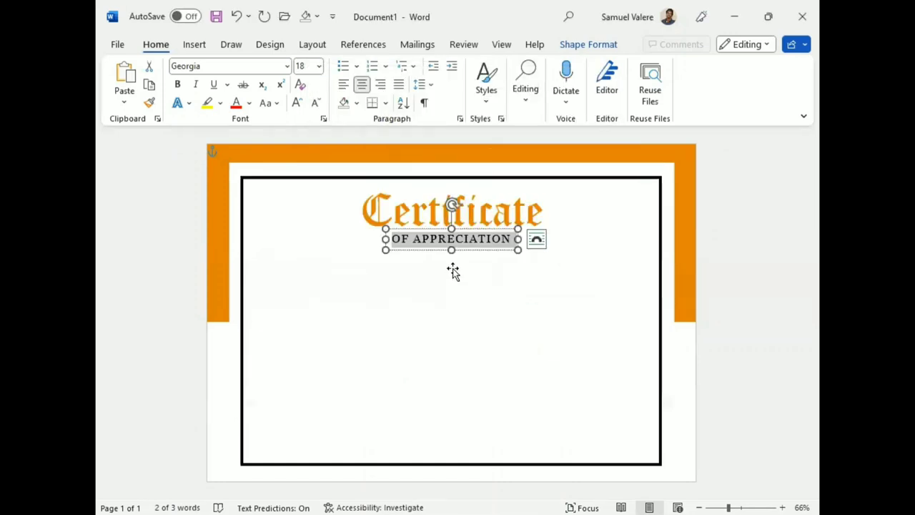
click(460, 245)
click(462, 250)
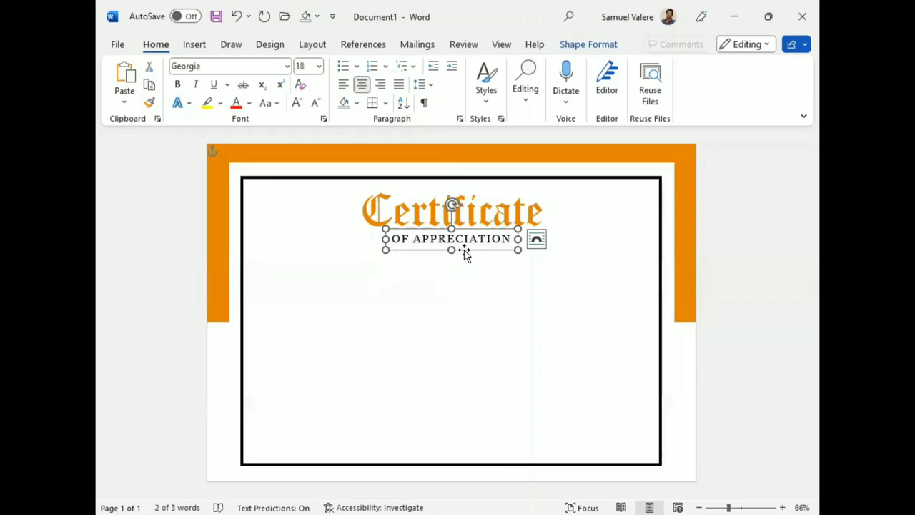
Draw a text box below OF APPRECIATION and type 'This Certificate Is Greatly Presented To'
click(191, 45)
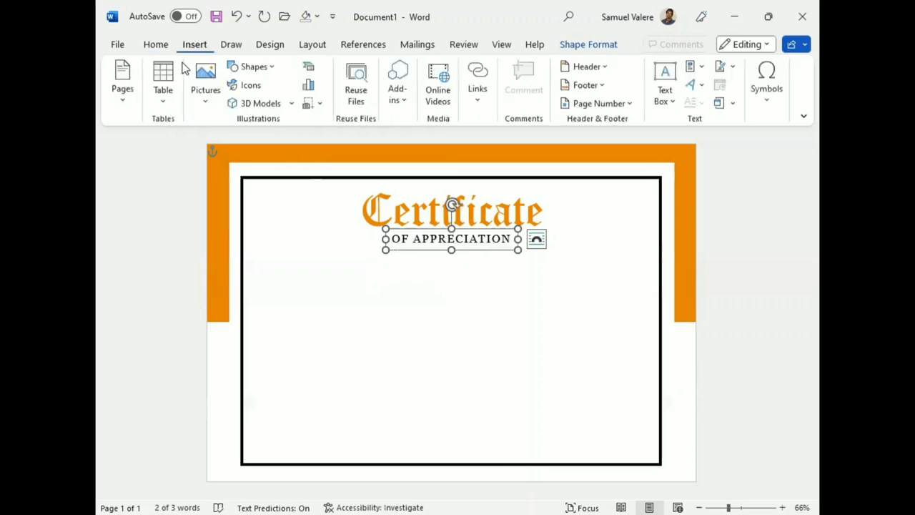
click(251, 68)
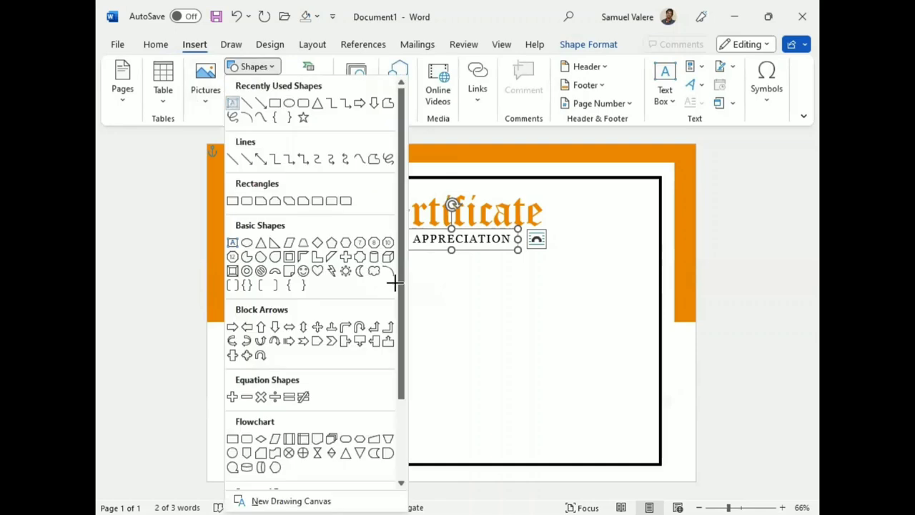
click(394, 281)
drag(353, 264, 538, 291)
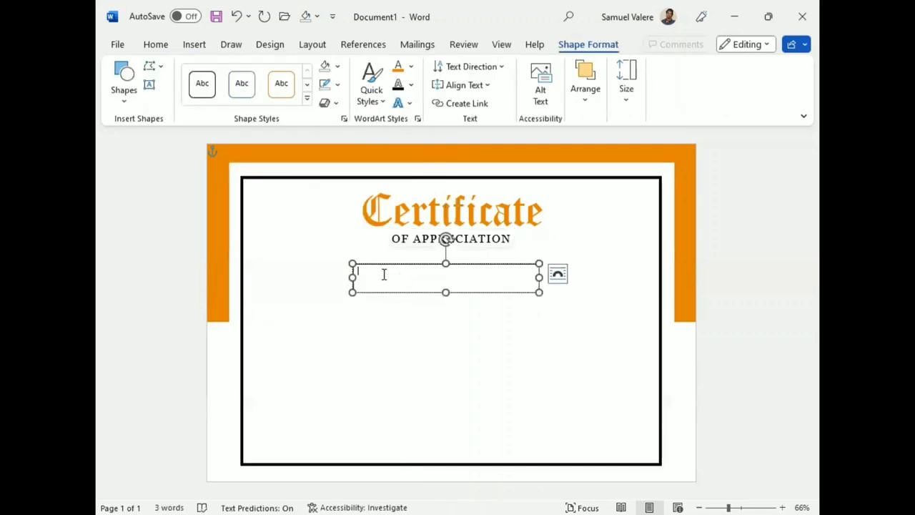
text(This Certificate is Greatly P)
text(resented)
text( To)
drag(466, 271, 360, 270)
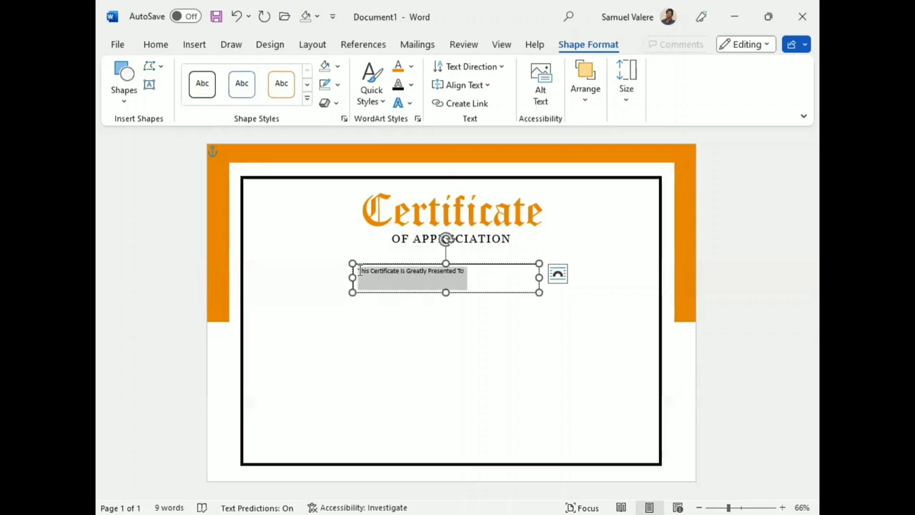
Centre the presentation line and set it in Georgia at 16 pt
click(155, 44)
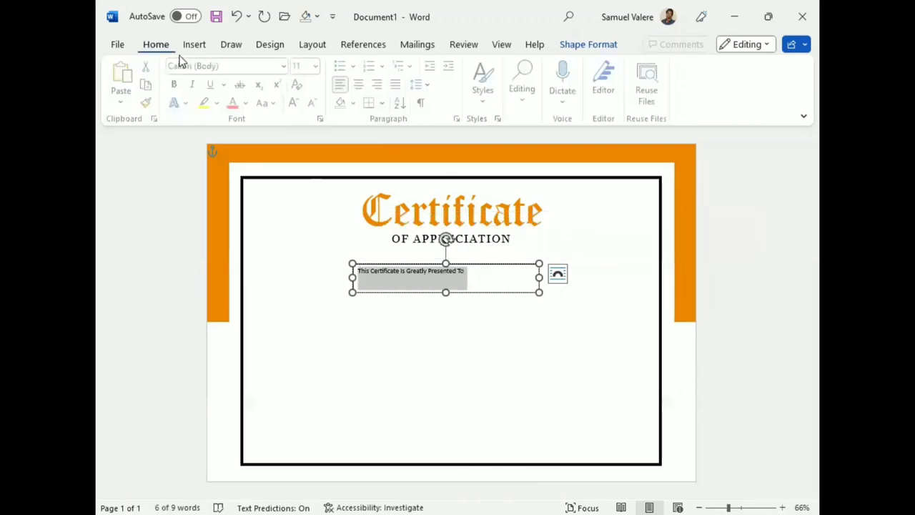
click(363, 85)
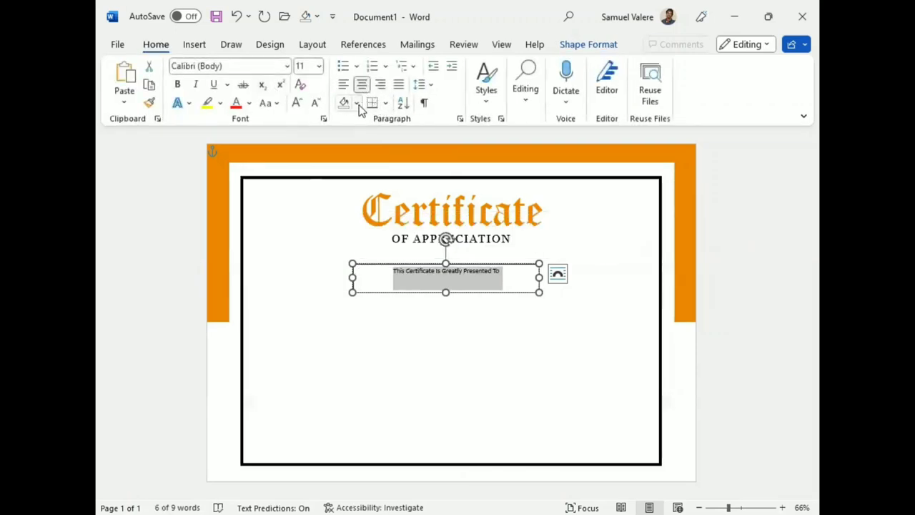
click(297, 103)
click(297, 103)
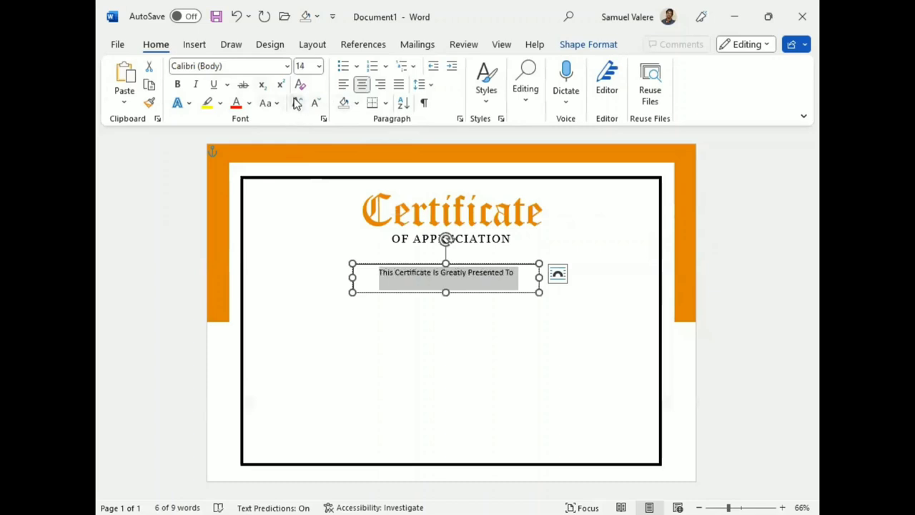
click(297, 103)
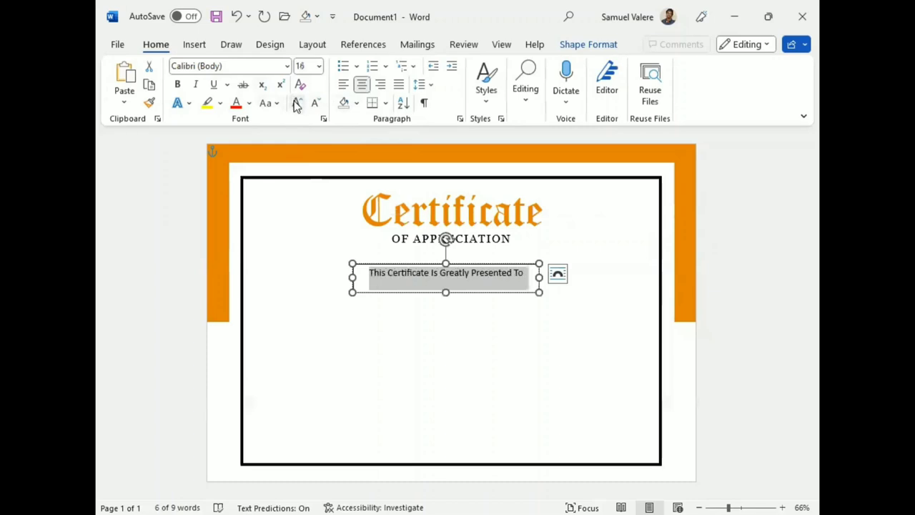
click(236, 65)
text(Georgia)
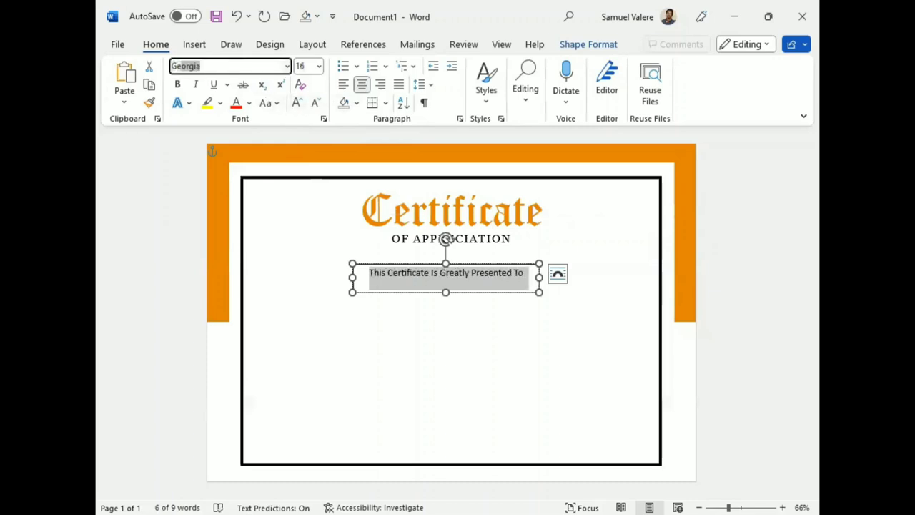
key(Return)
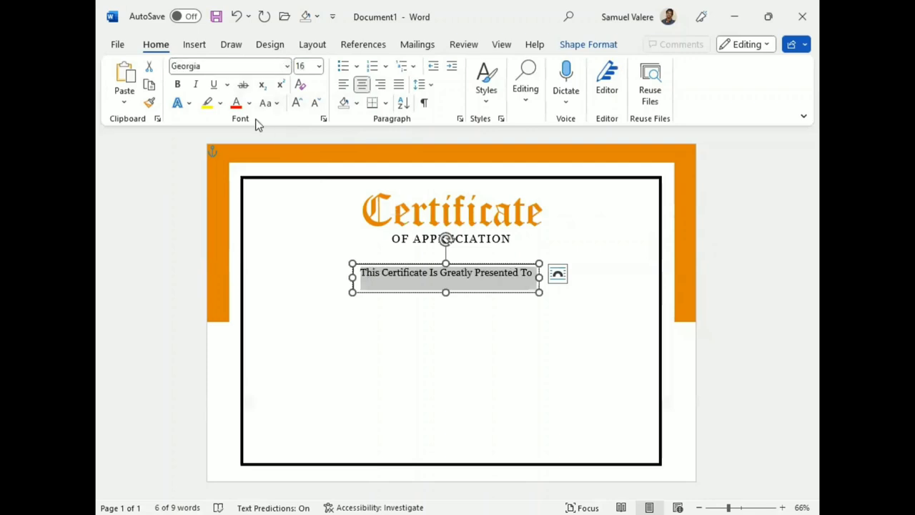
click(298, 104)
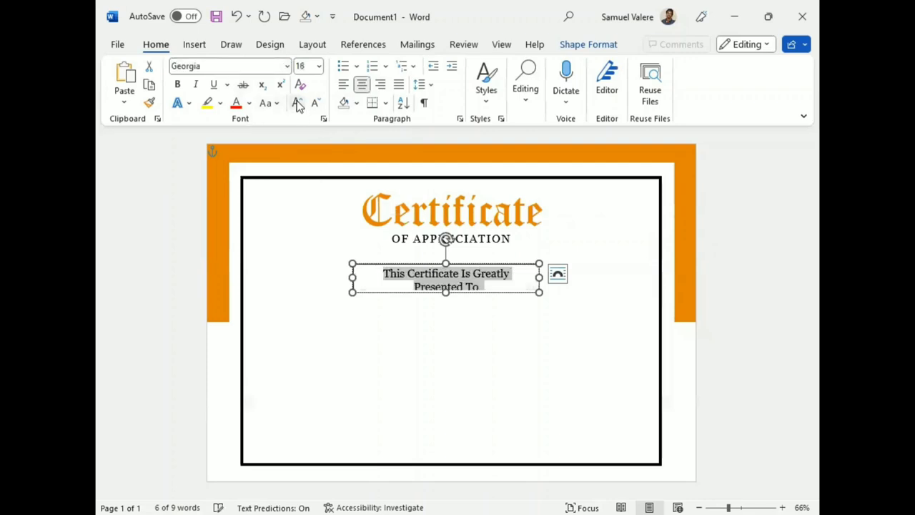
click(316, 102)
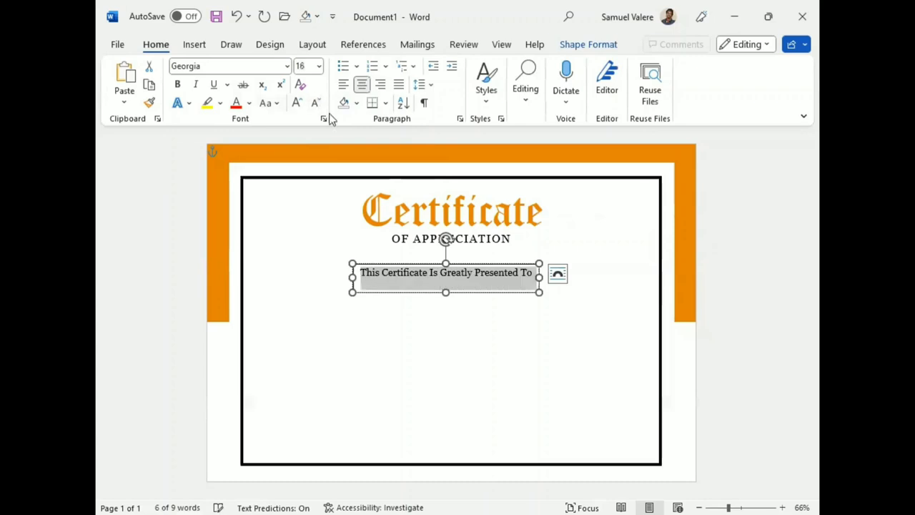
Expand the character spacing by 2 pt and resize the box so the line fits
click(323, 120)
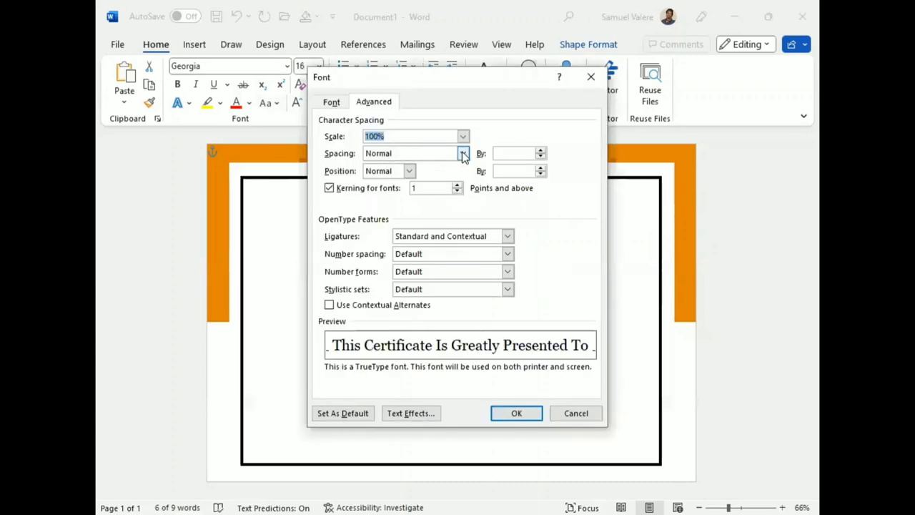
click(463, 154)
click(400, 171)
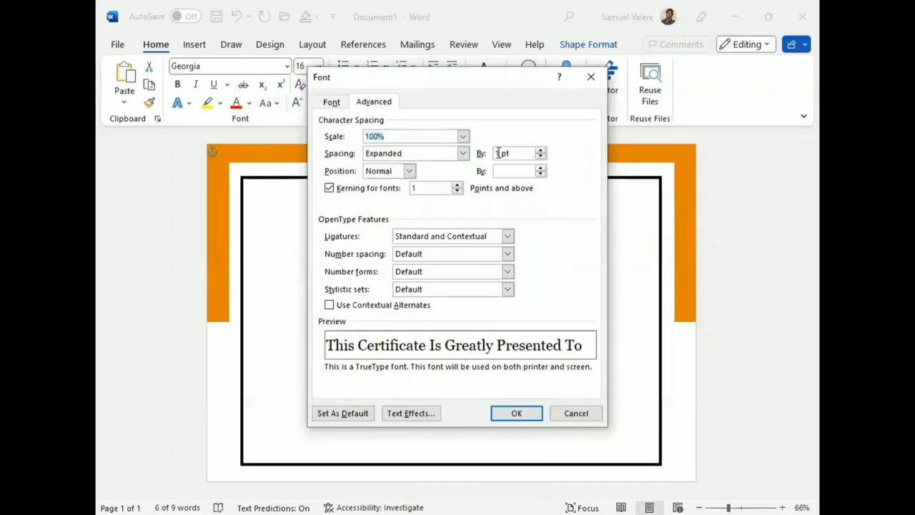
key(Return)
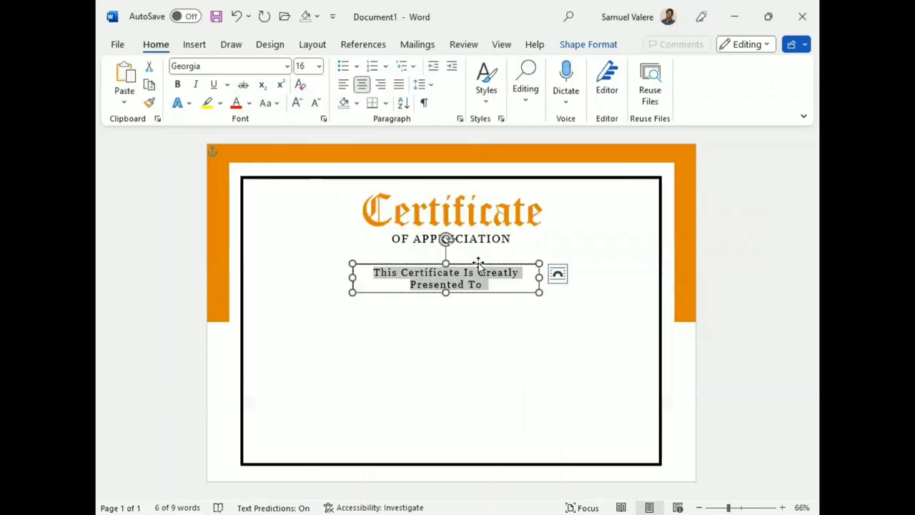
drag(573, 277, 590, 274)
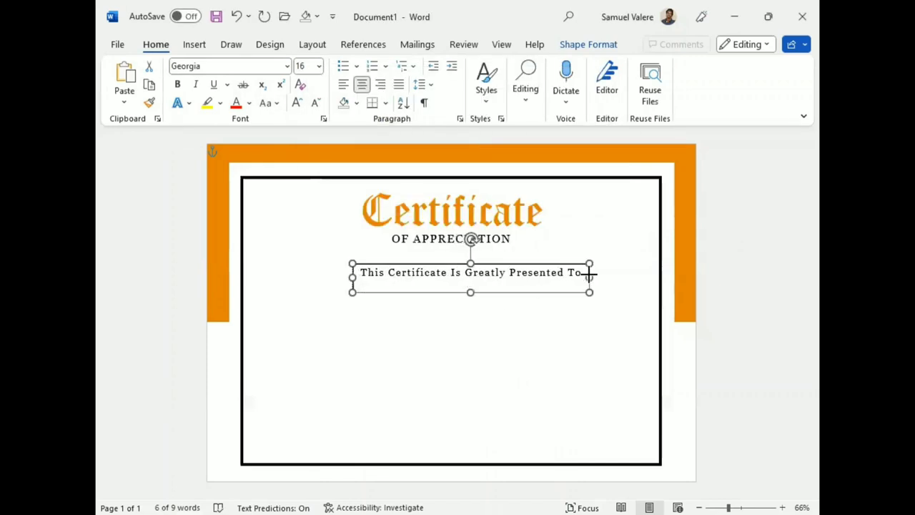
drag(471, 292, 461, 289)
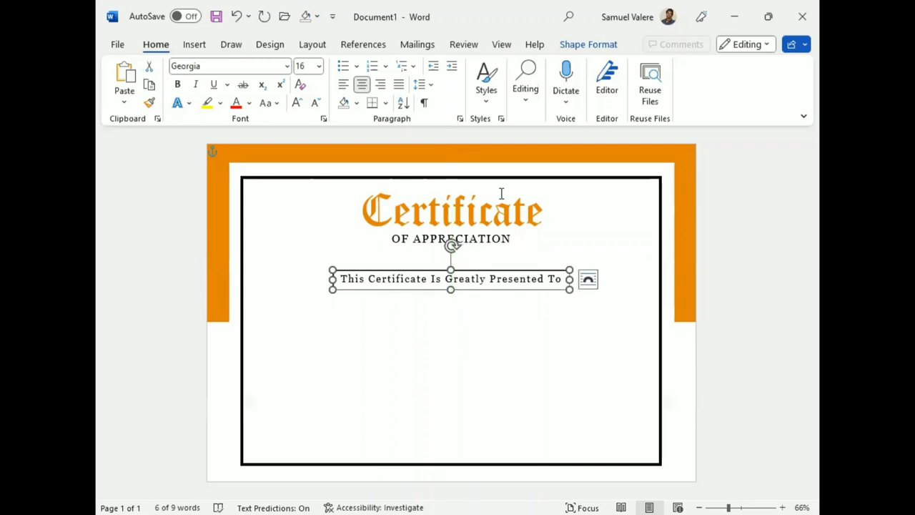
Give the presentation line's text box No Outline and No Fill
click(579, 46)
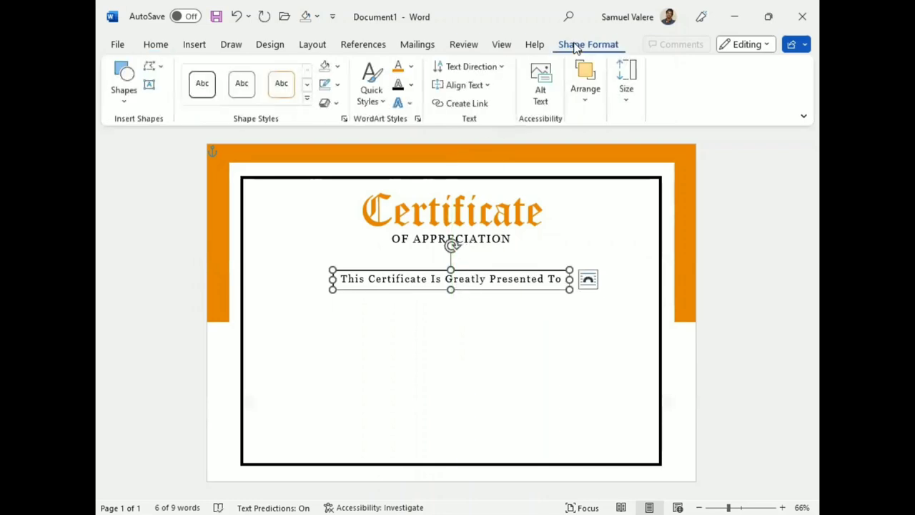
click(341, 87)
click(331, 283)
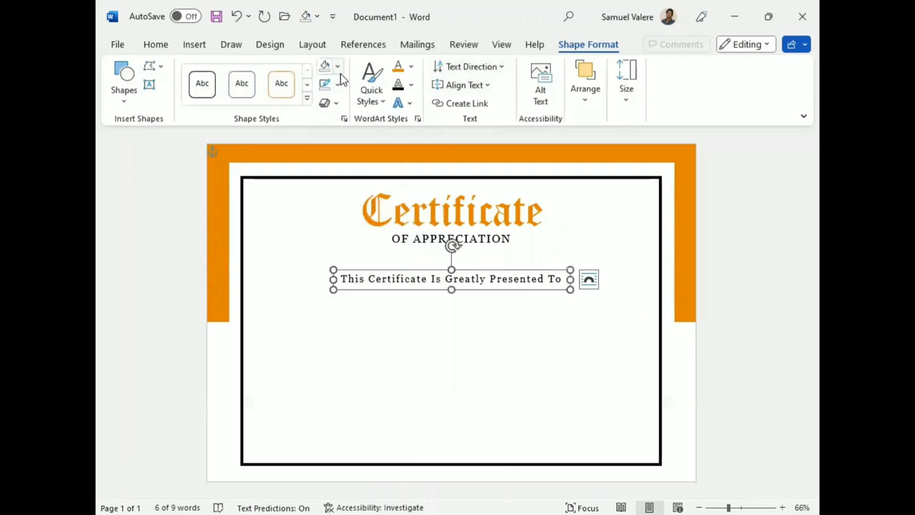
click(340, 71)
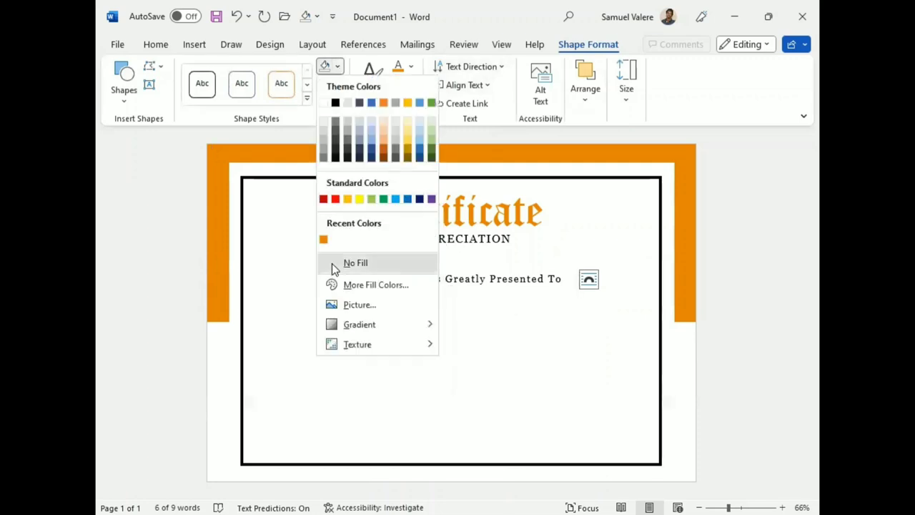
click(333, 265)
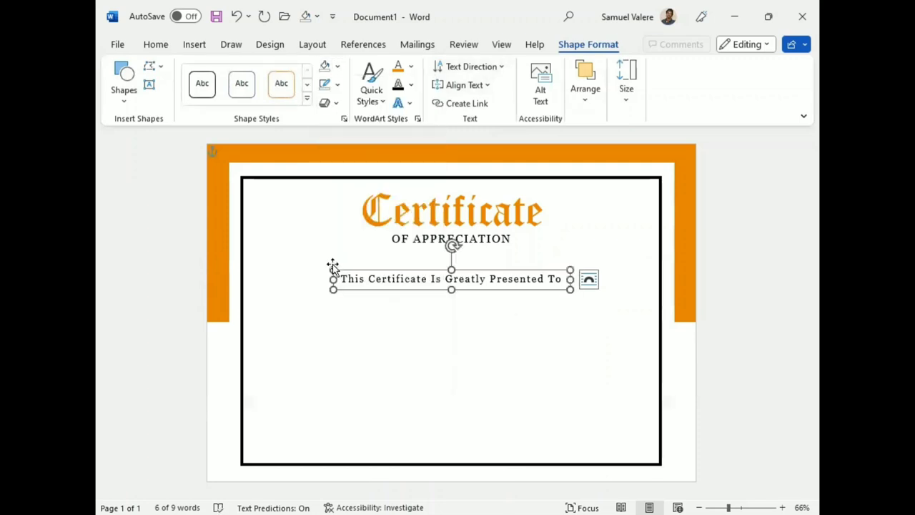
Duplicate the Certificate title box below, replace its text with the recipient's full name, and centre it
click(453, 206)
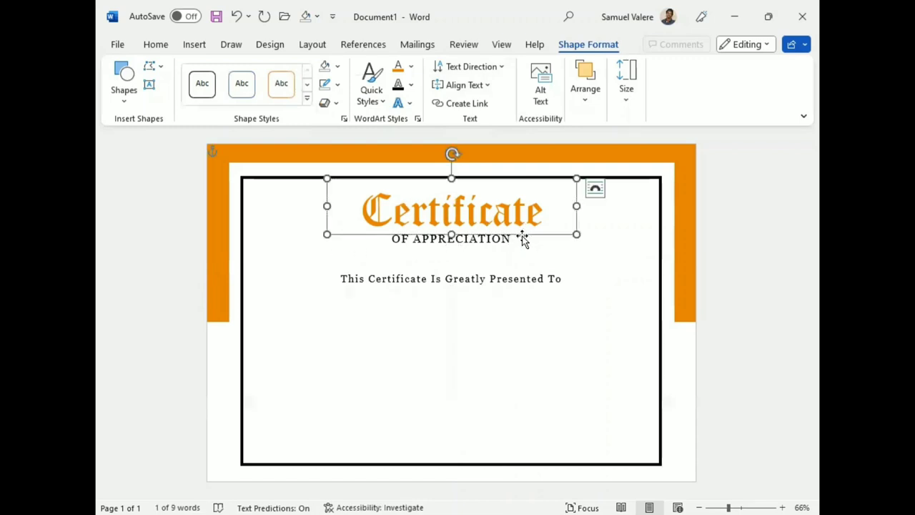
drag(524, 247, 513, 349)
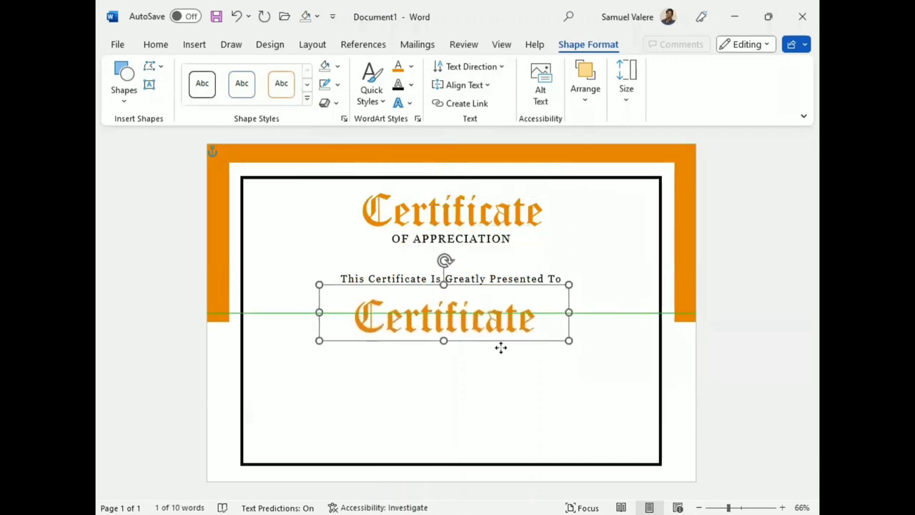
double_click(481, 321)
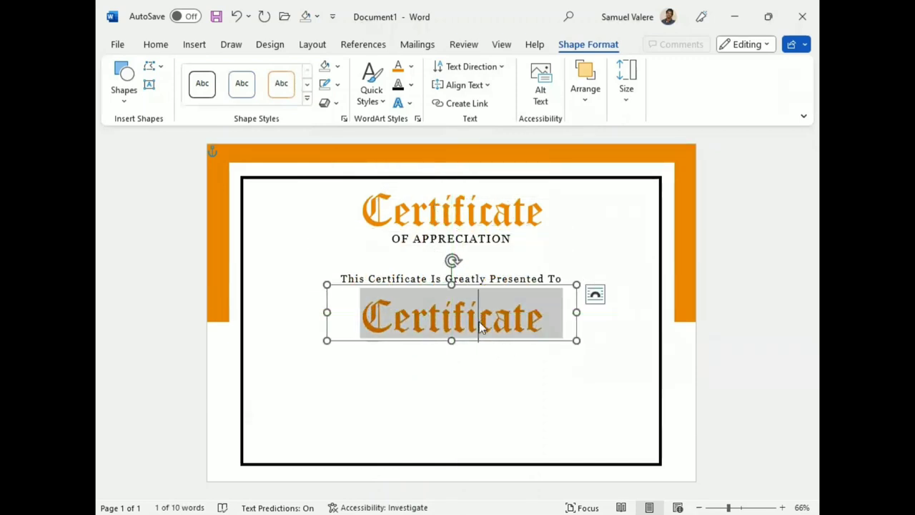
text(Pat)
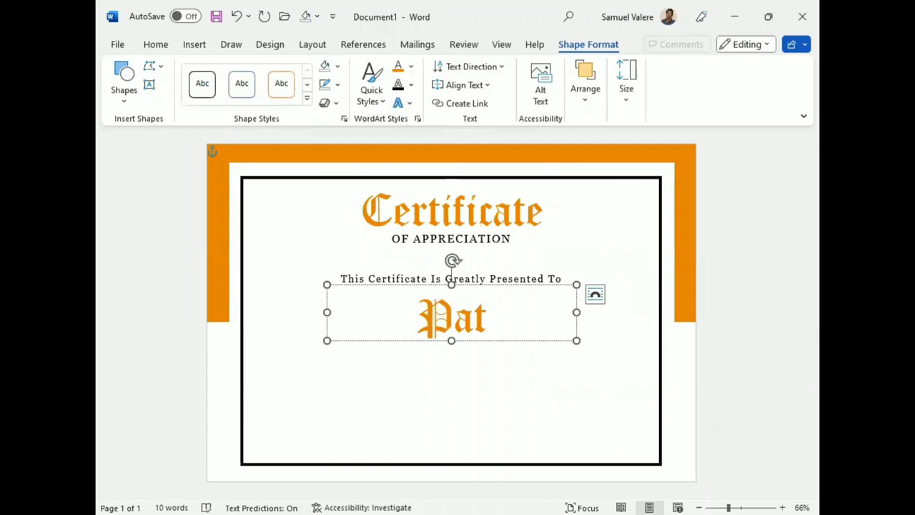
text(rick)
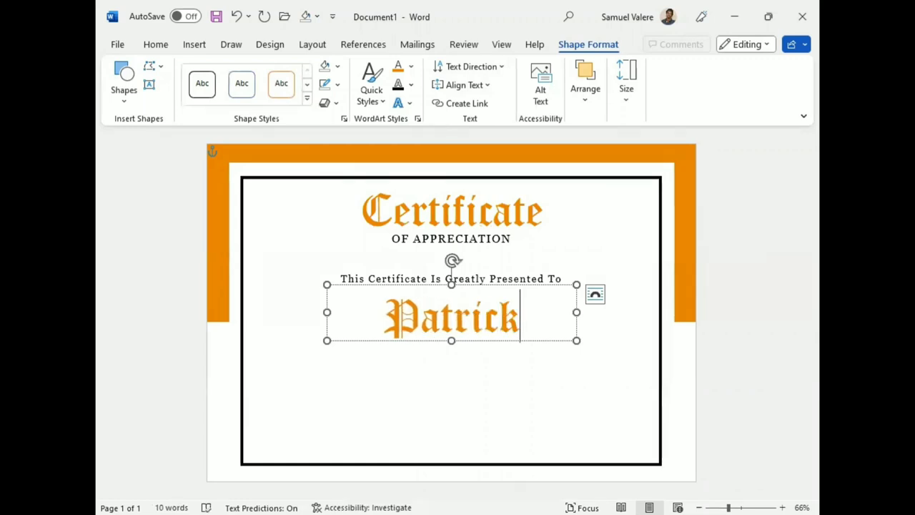
text( Ho)
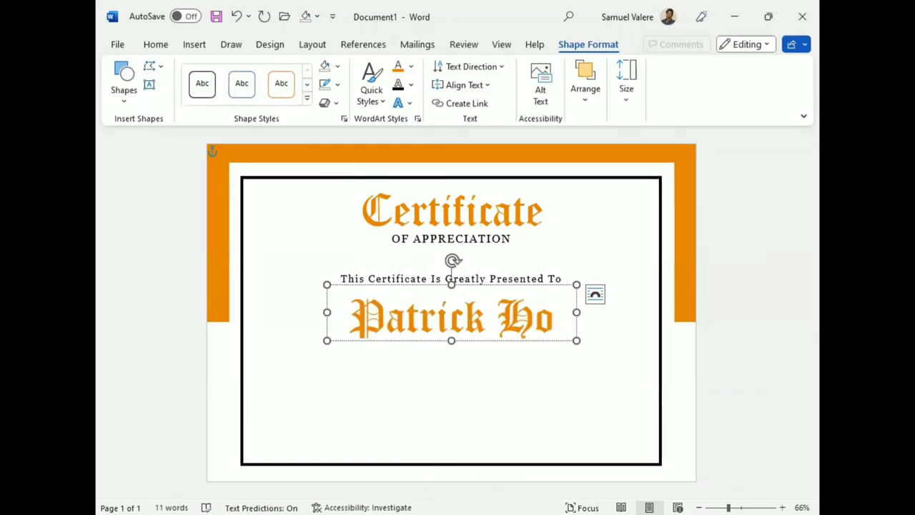
key(BackSpace)
key(BackSpace)
text(Jo)
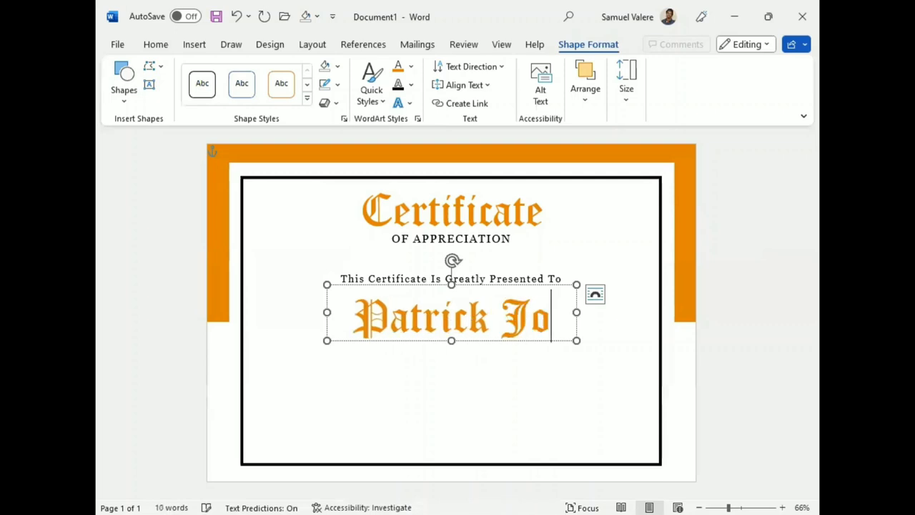
text(n)
key(BackSpace)
key(BackSpace)
key(BackSpace)
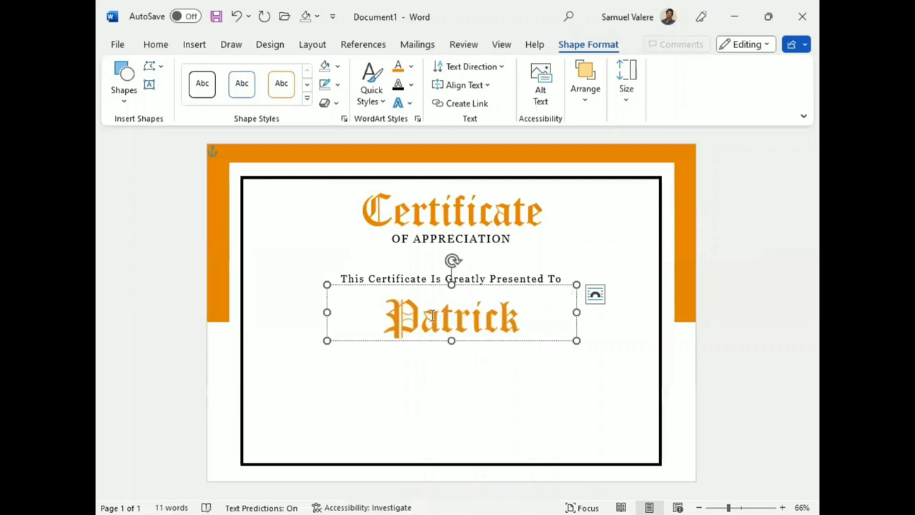
text(Jones)
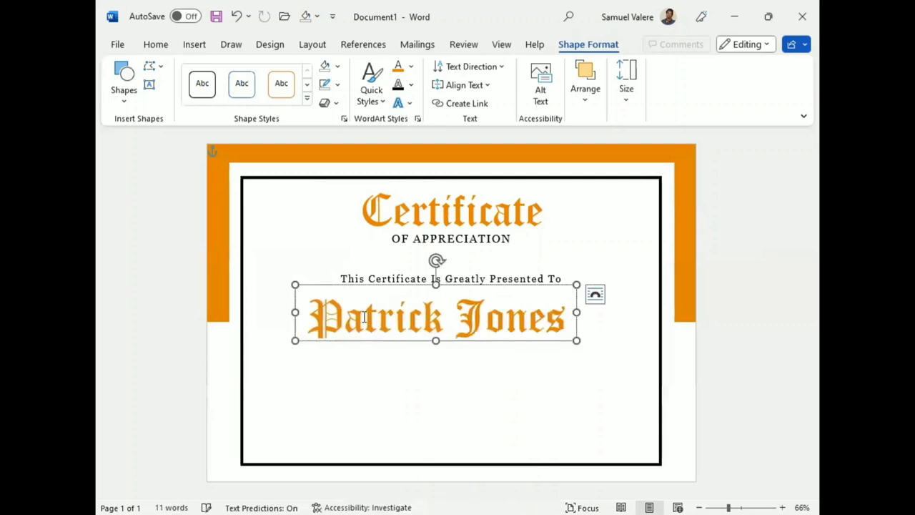
mouse_move(451, 341)
mouse_down()
mouse_move(464, 340)
mouse_move(454, 342)
mouse_up()
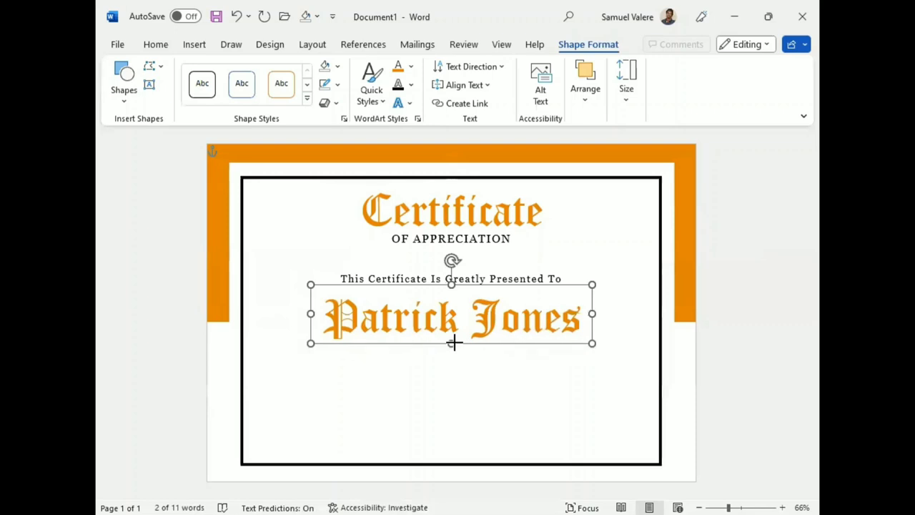
Copy the presented-to line box and place the copy beneath the name
click(492, 278)
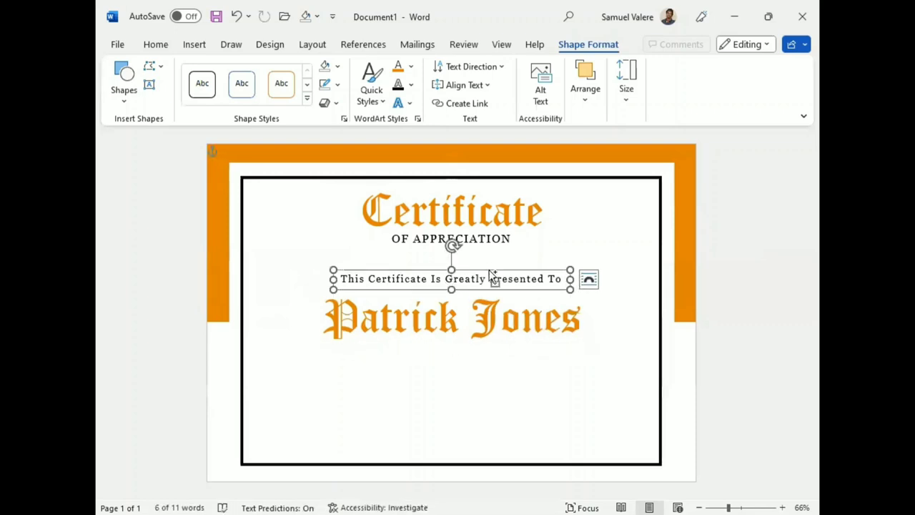
key(ctrl+v)
drag(482, 247, 481, 366)
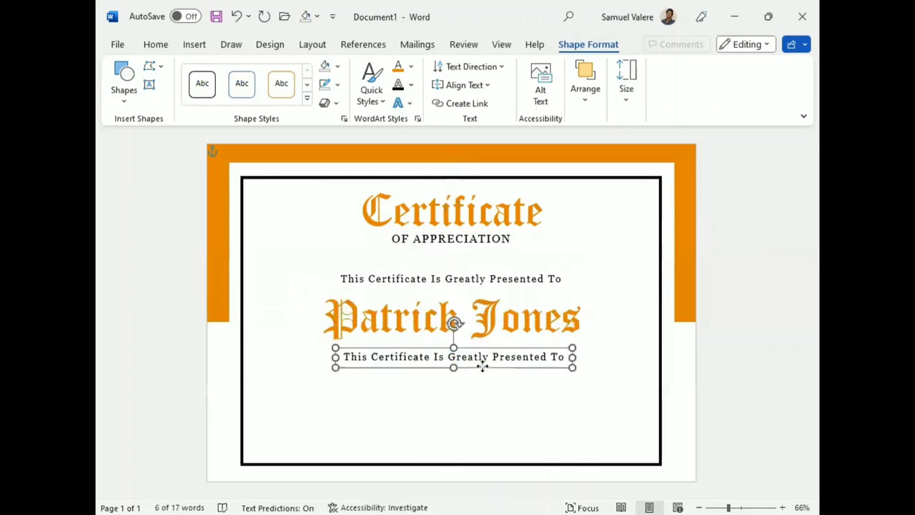
double_click(476, 357)
Reset the copied line's character spacing to Normal
triple_click(475, 357)
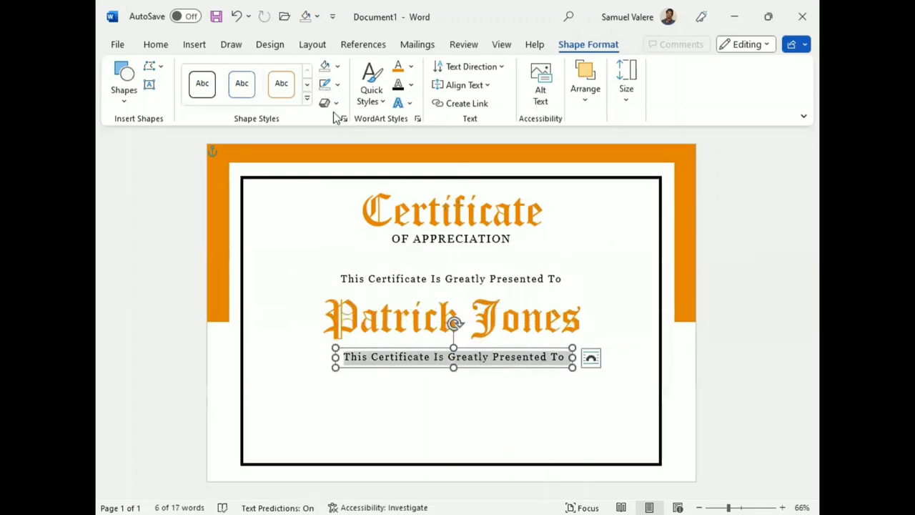
click(155, 45)
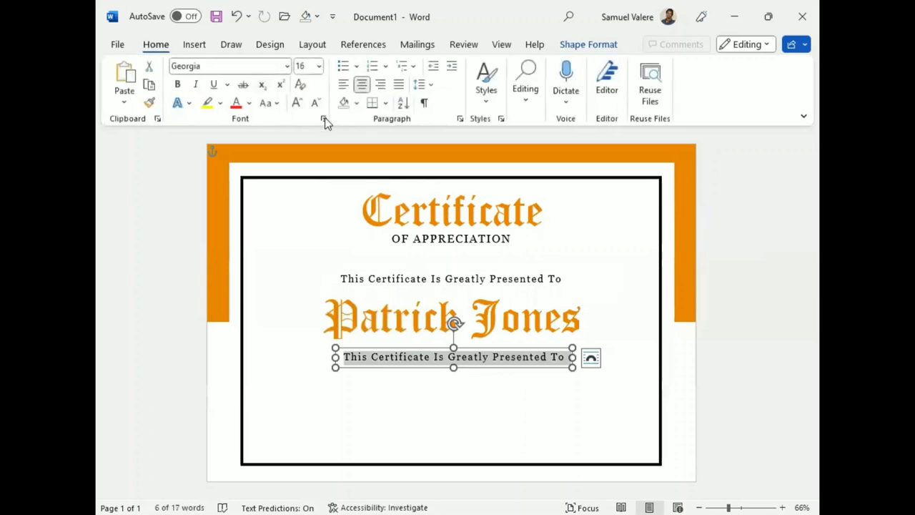
click(323, 118)
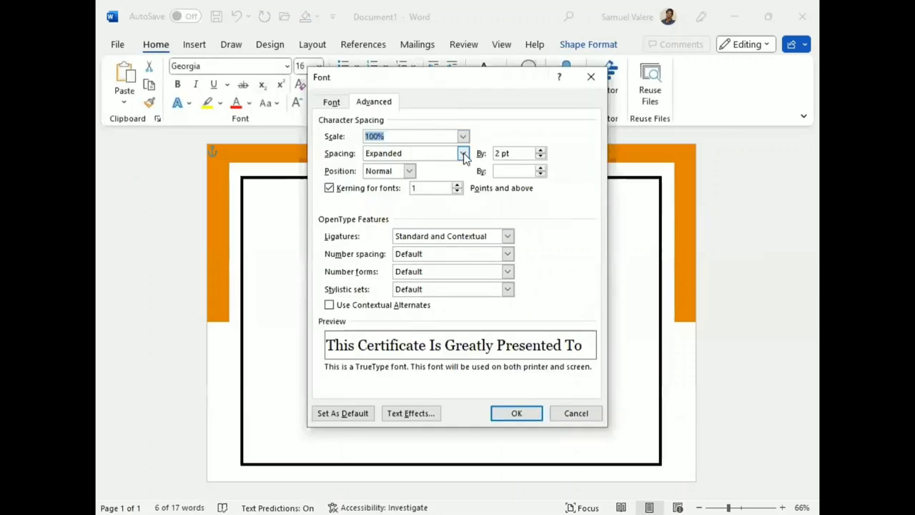
click(462, 154)
click(381, 166)
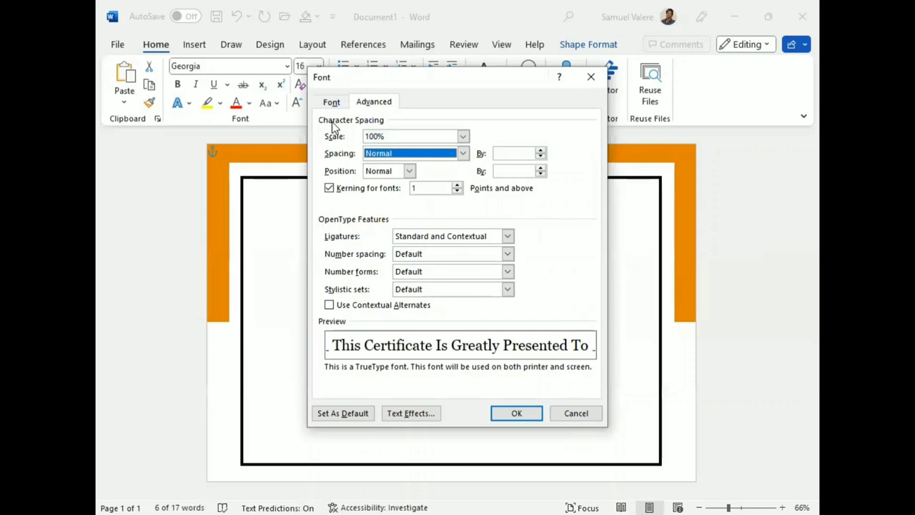
click(517, 415)
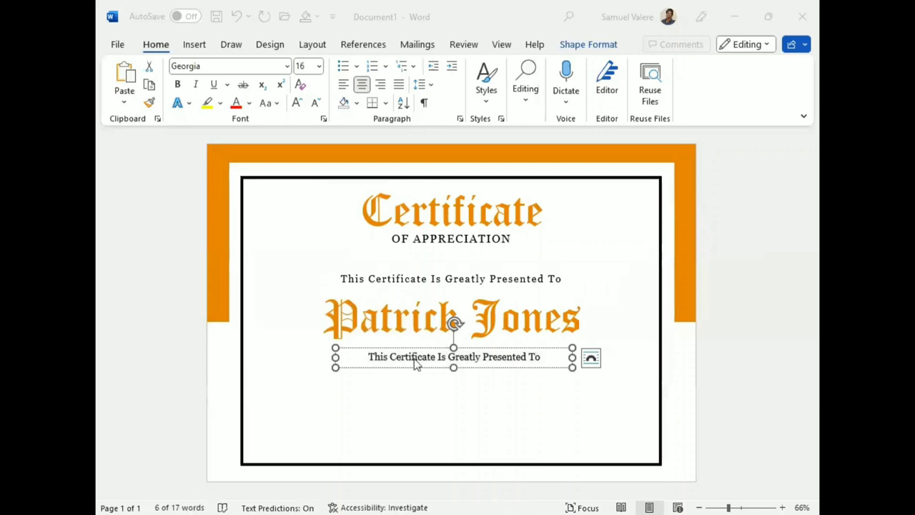
Paste the appreciation paragraph, enlarge its box, and centre it beneath the recipient's name
text(Only an exemplary employee inspires his boss on a daily basis. You are that employee. Thank you for setting such a great example for everyone in our company!)
drag(453, 367, 453, 408)
drag(572, 378, 615, 378)
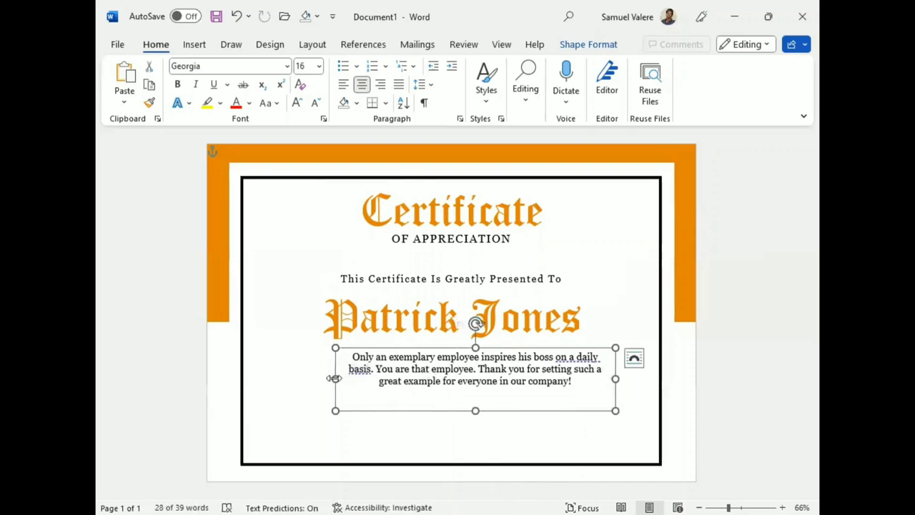
drag(335, 378, 312, 369)
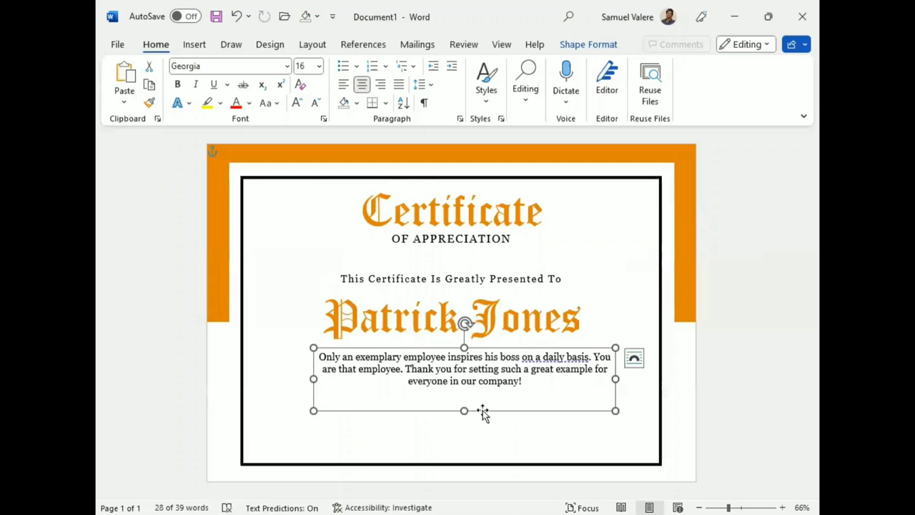
key(Right)
key(Right)
drag(467, 405, 465, 405)
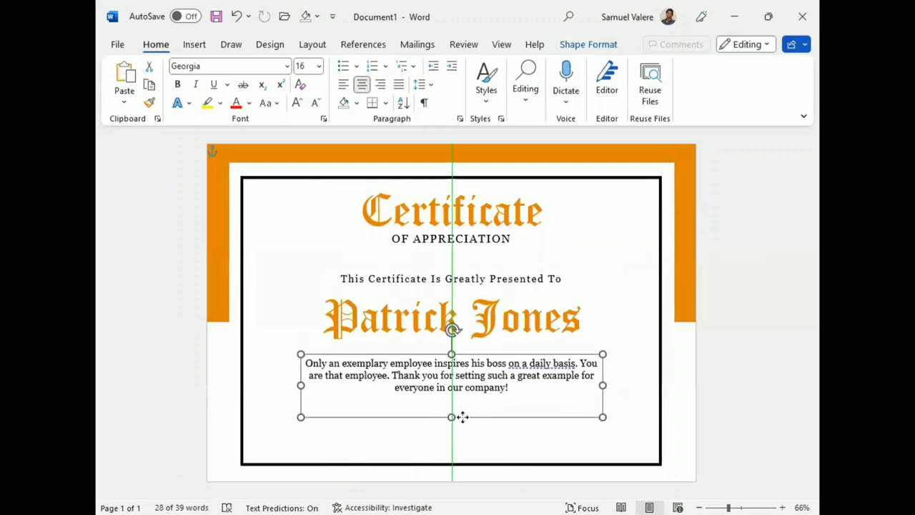
drag(465, 405, 463, 416)
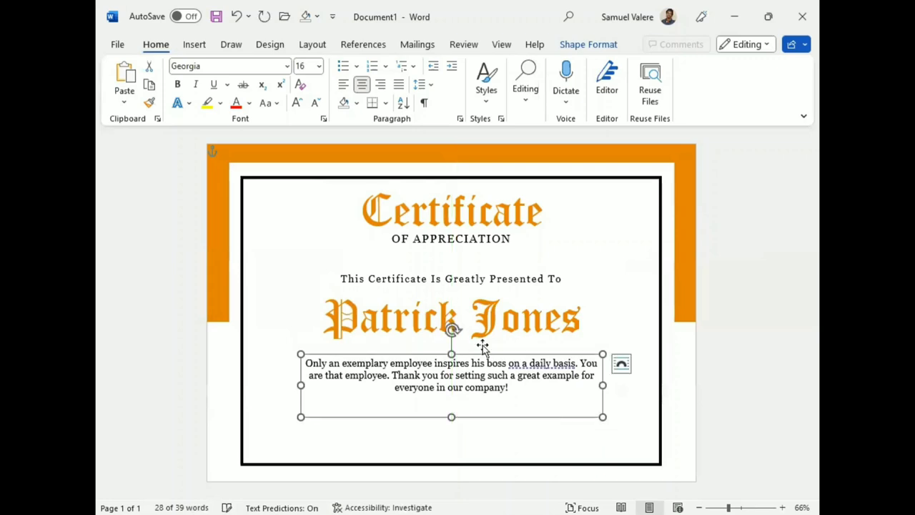
click(508, 288)
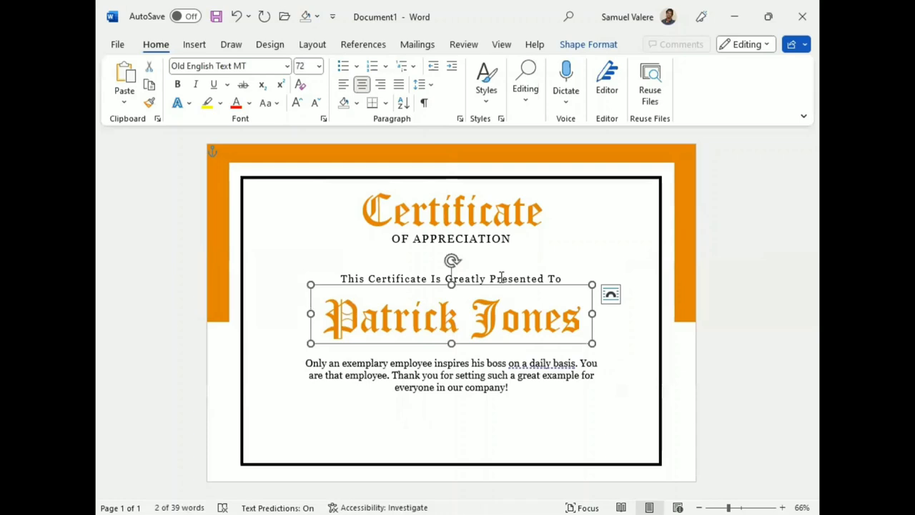
Realign the presented-to line above the name and make OF APPRECIATION bold
click(495, 274)
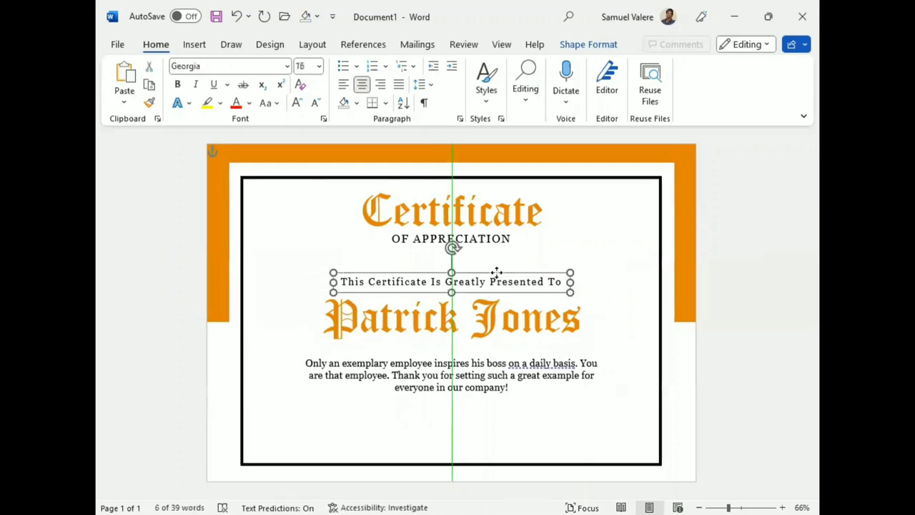
drag(496, 274, 495, 277)
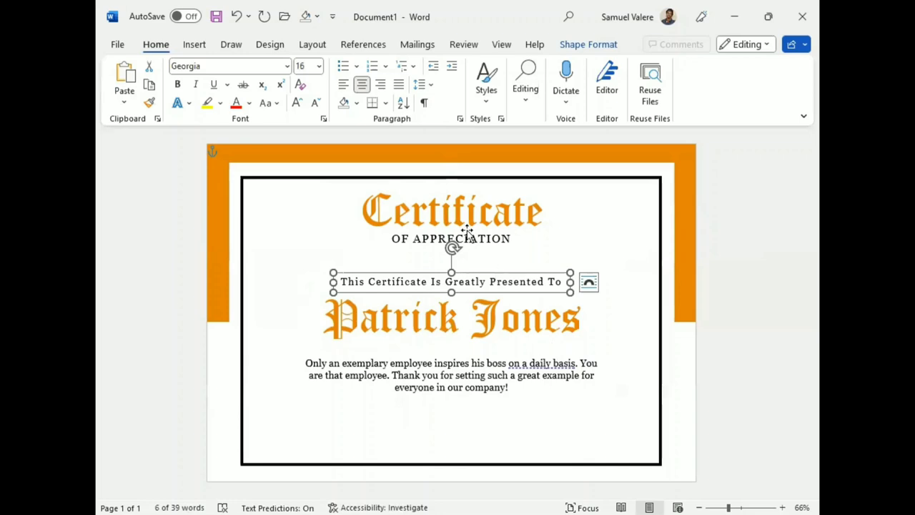
double_click(466, 238)
triple_click(466, 241)
click(422, 213)
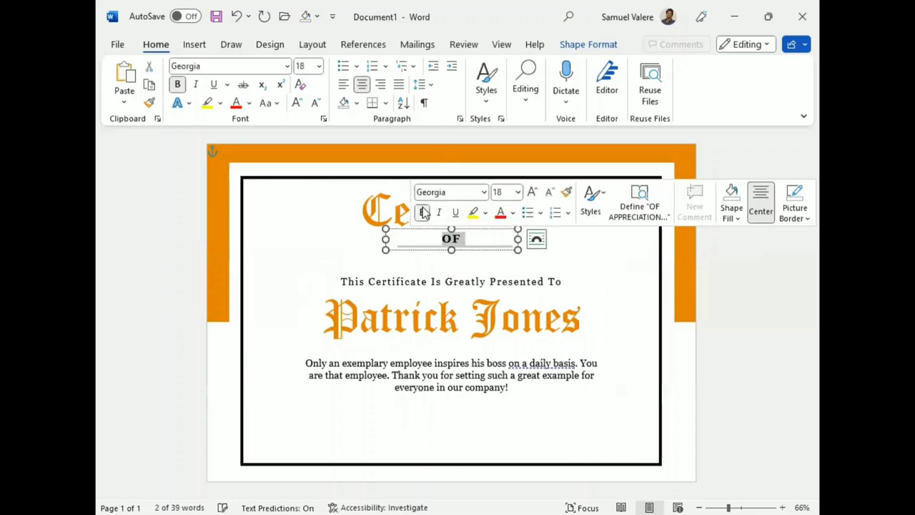
Widen the OF APPRECIATION box and centre it directly beneath the Certificate title
drag(517, 240, 532, 238)
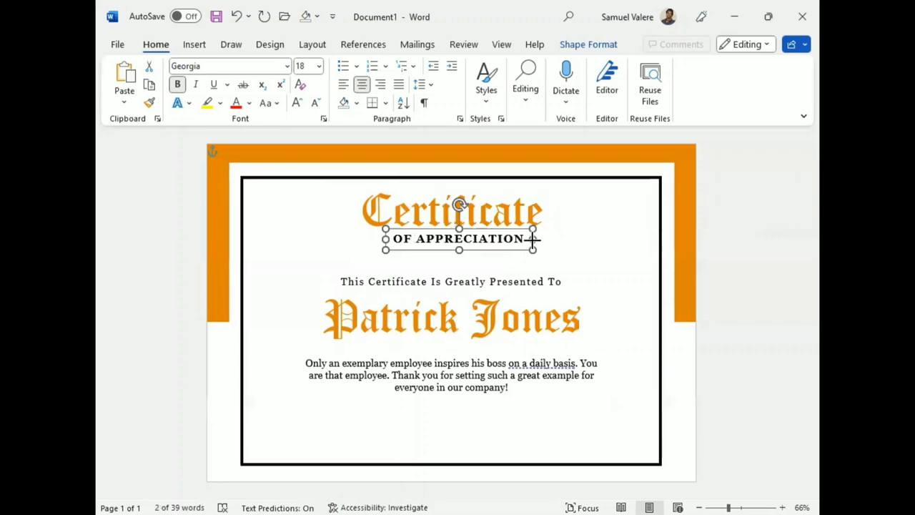
drag(488, 249, 491, 250)
drag(481, 250, 481, 251)
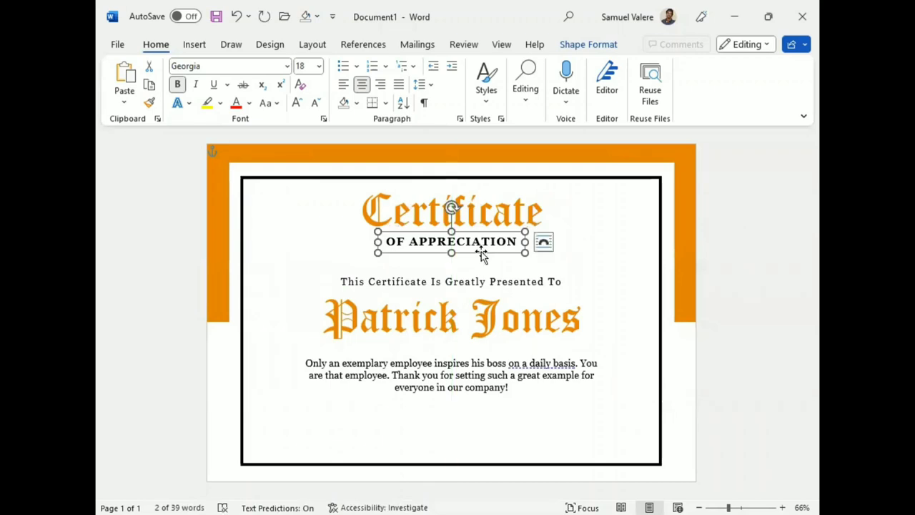
key(Up)
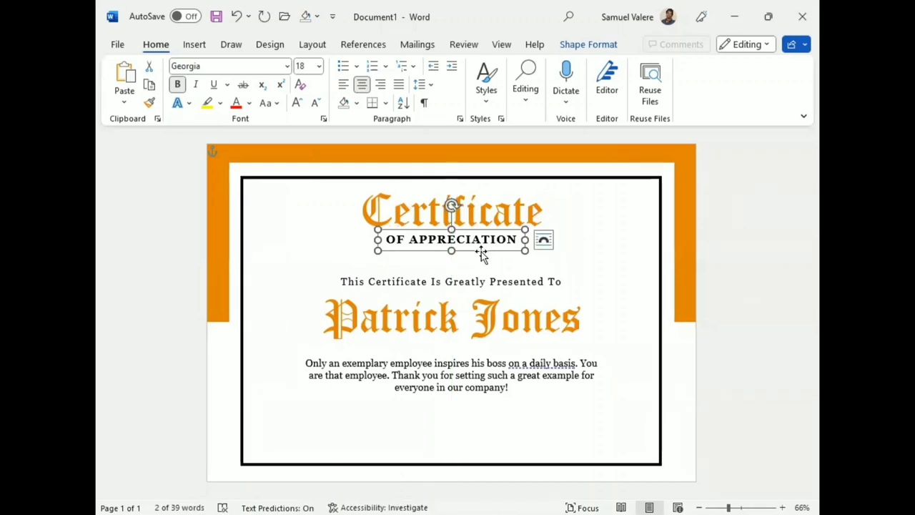
drag(526, 235, 522, 236)
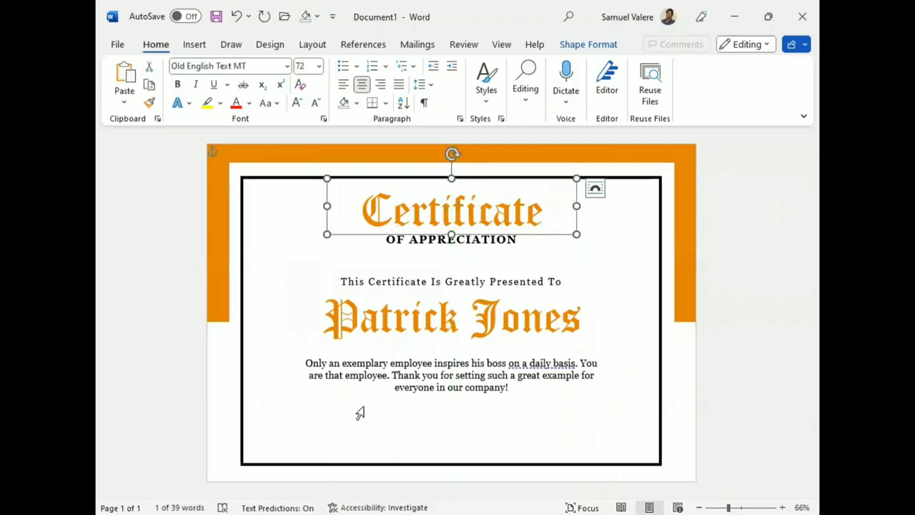
Draw a DATE text box at the bottom left and set it in Georgia
click(195, 45)
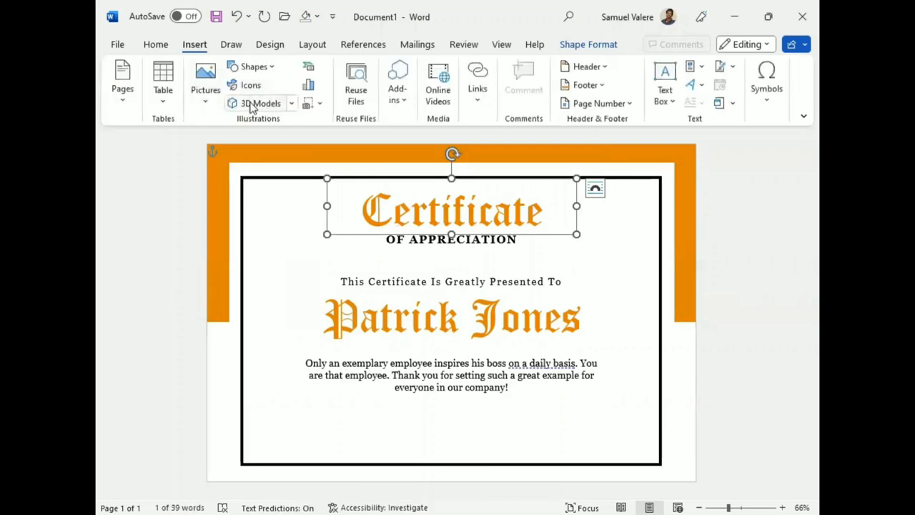
click(270, 71)
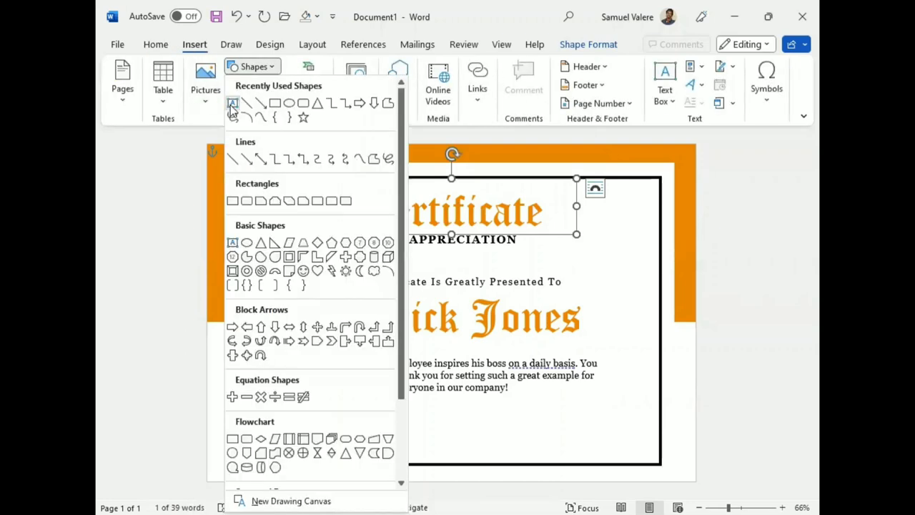
click(306, 432)
drag(308, 433, 337, 449)
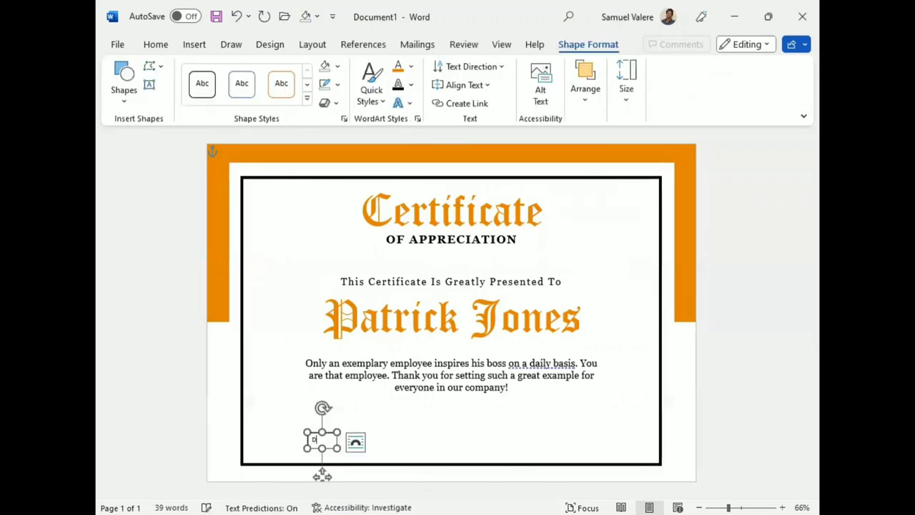
text(Date)
drag(327, 439, 305, 441)
click(155, 44)
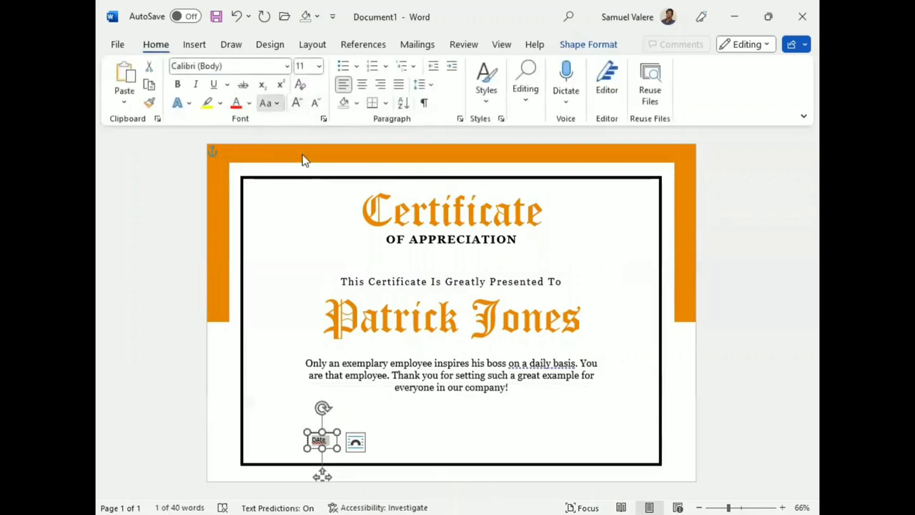
click(235, 65)
text(Georgia)
key(Return)
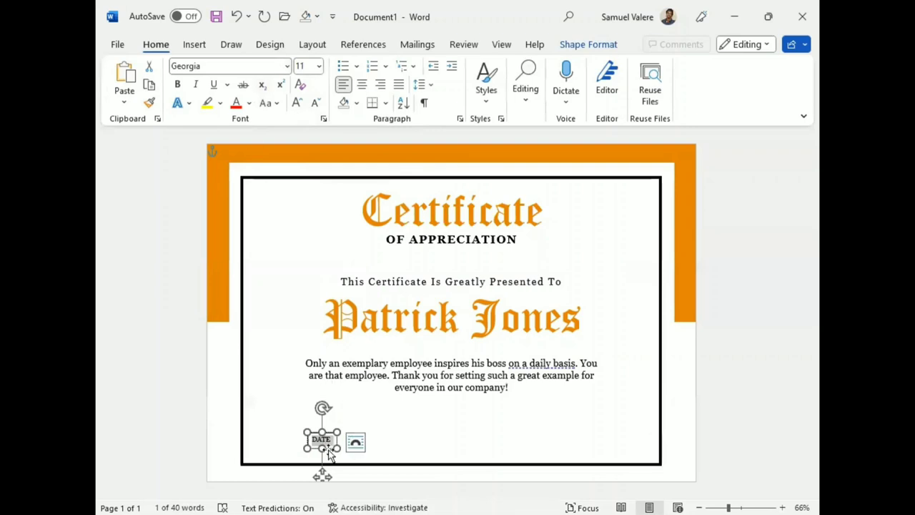
Give the DATE label No Fill and No Outline
click(599, 47)
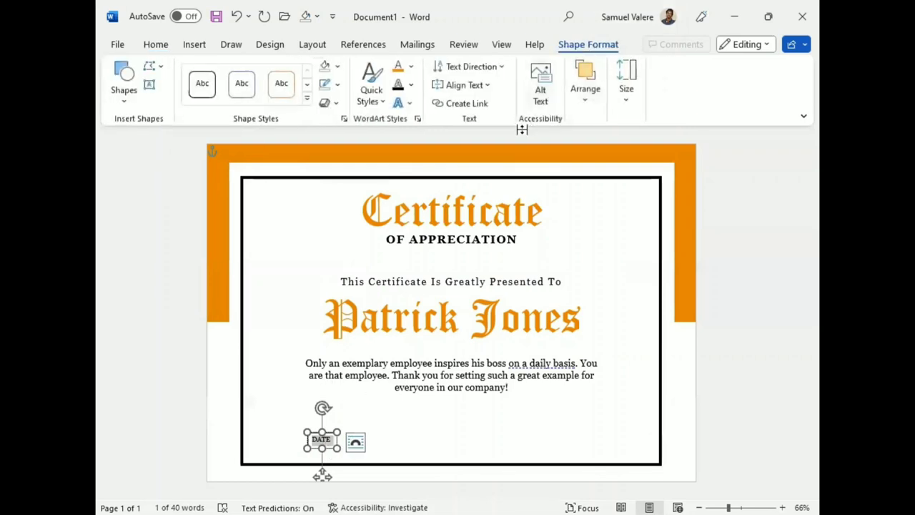
click(337, 66)
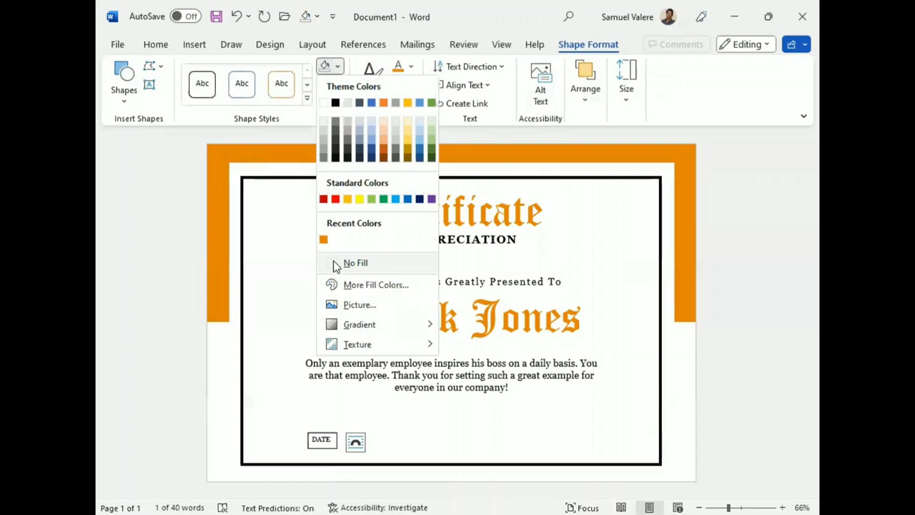
click(336, 264)
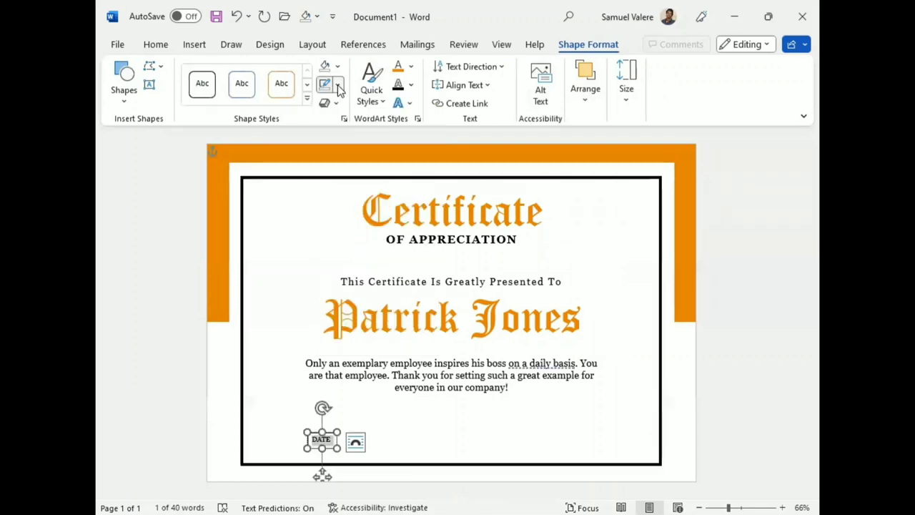
click(339, 85)
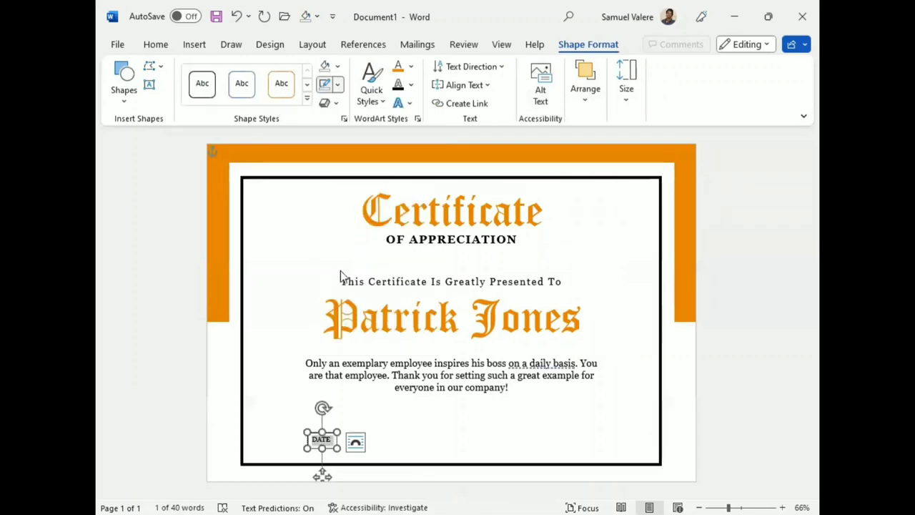
click(329, 405)
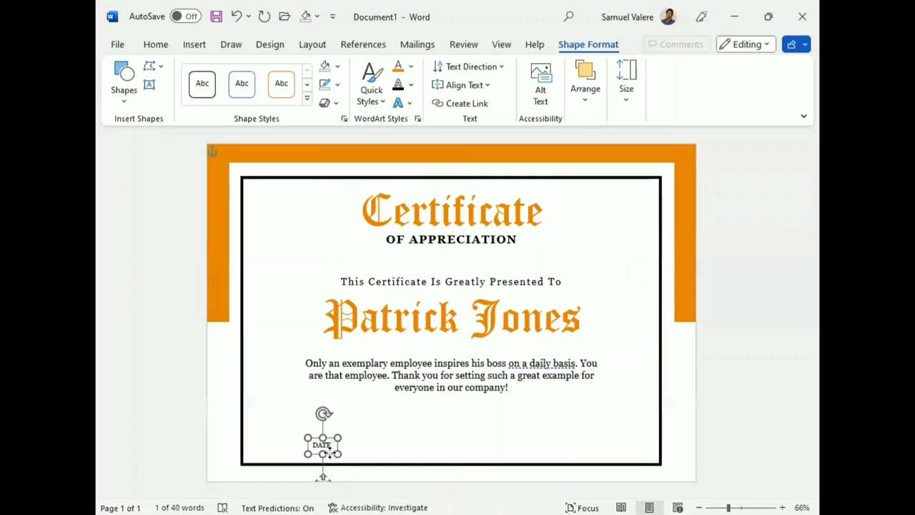
Duplicate the DATE label and move the copy to the bottom right
drag(329, 454, 323, 455)
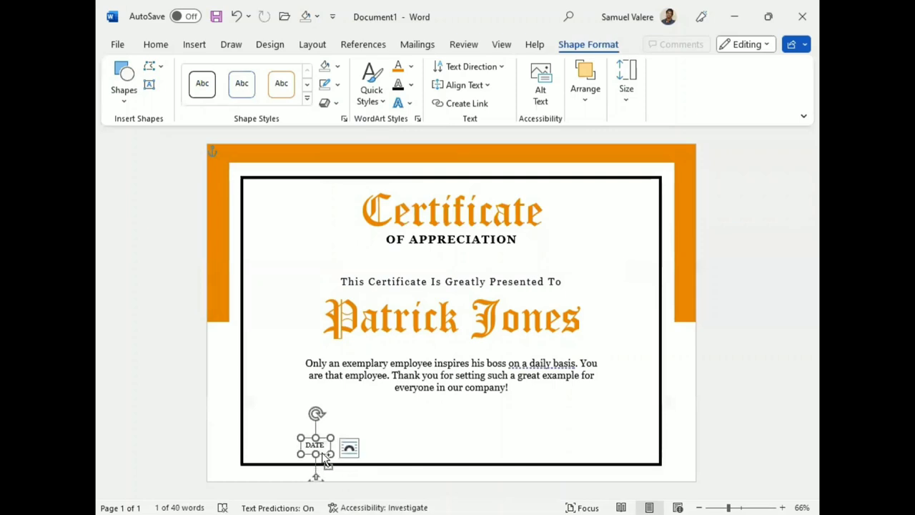
mouse_move(325, 461)
ctrl+mouse_down()
mouse_move(321, 430)
mouse_move(320, 456)
ctrl+mouse_up()
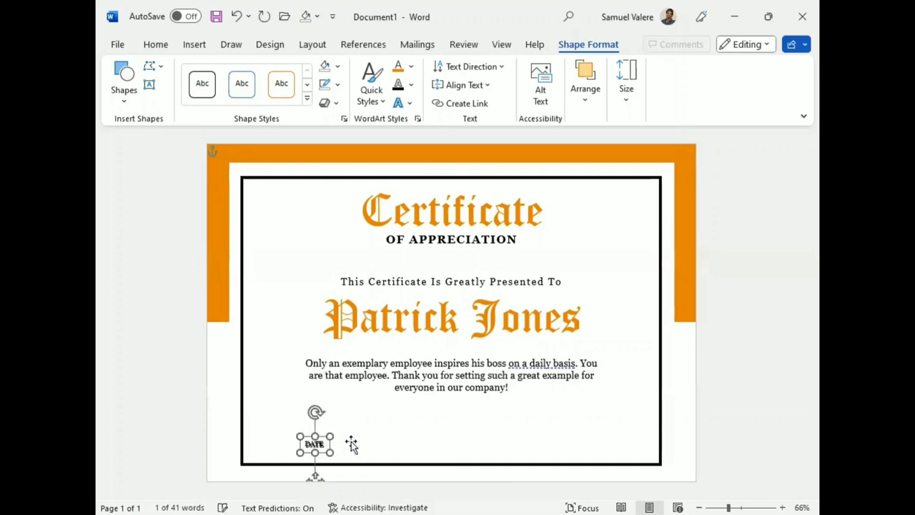
drag(351, 443, 352, 446)
key(Down)
key(Right)
key(Right)
key(Right)
key(Right)
key(Right)
key(Right)
key(Right)
key(Right)
key(Right)
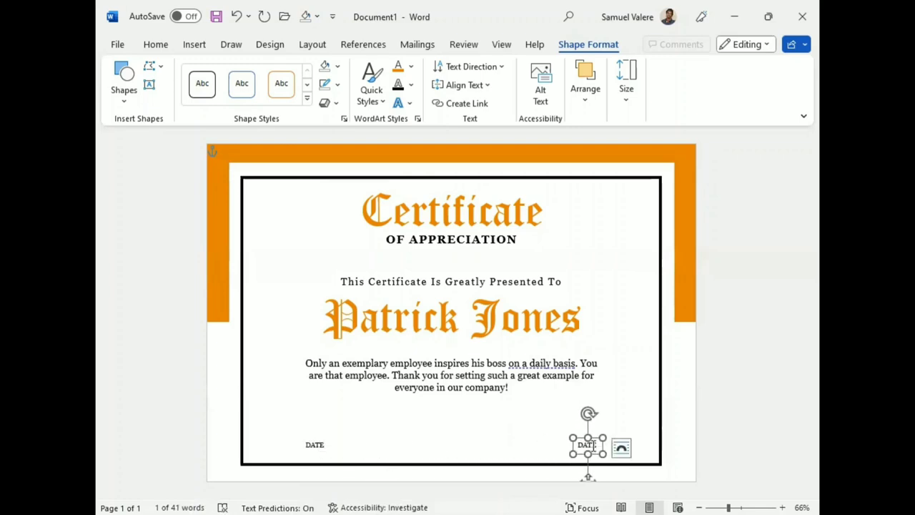
Retype the copy as Signature, change it to UPPERCASE, and widen it to fit
double_click(587, 447)
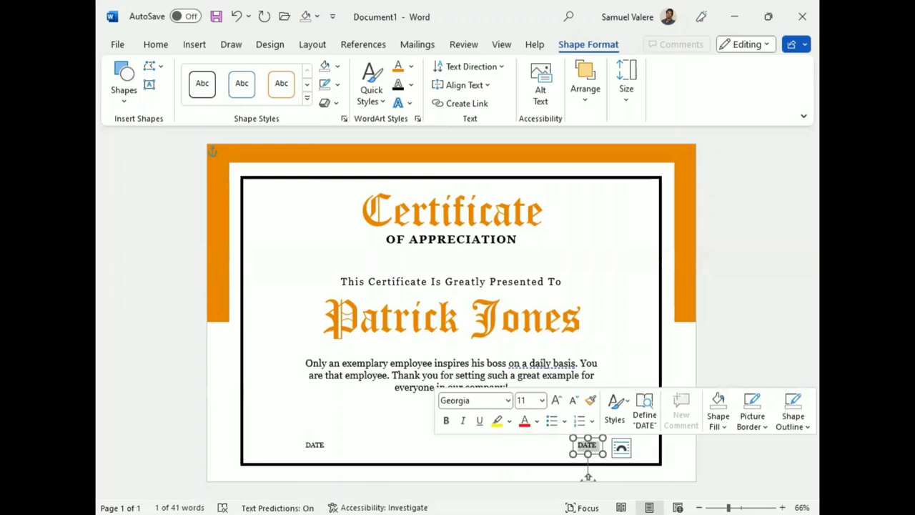
text(Signat)
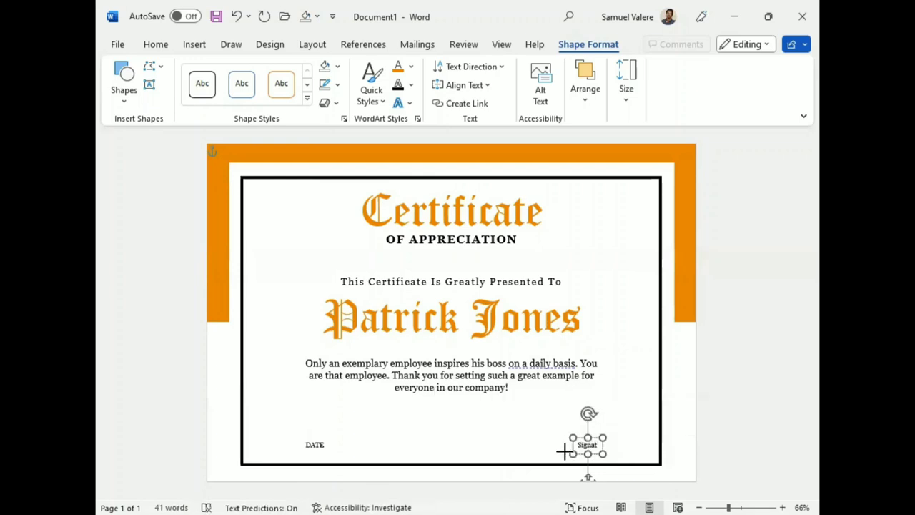
drag(572, 446, 559, 446)
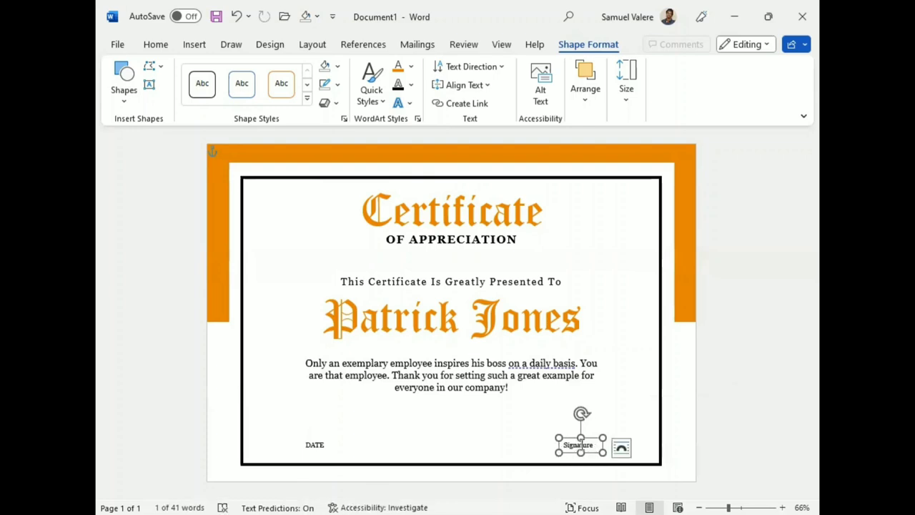
double_click(577, 445)
click(155, 44)
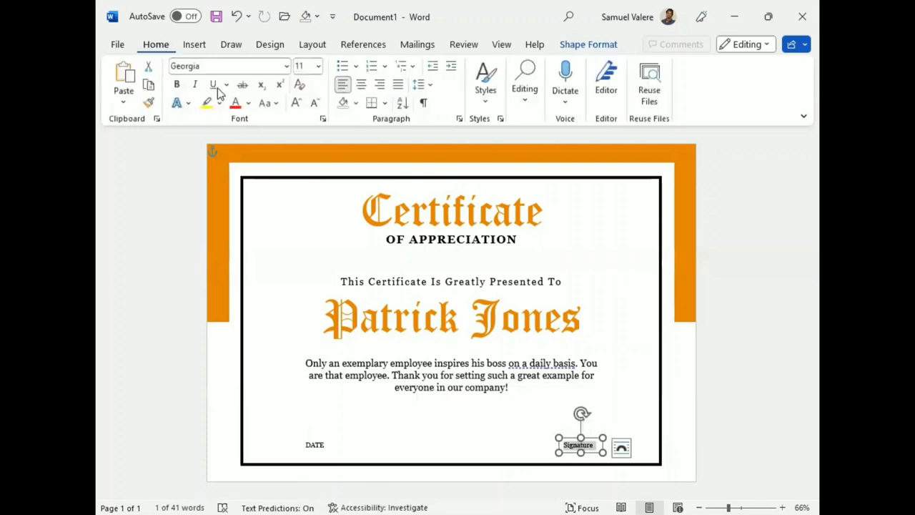
click(281, 101)
click(311, 170)
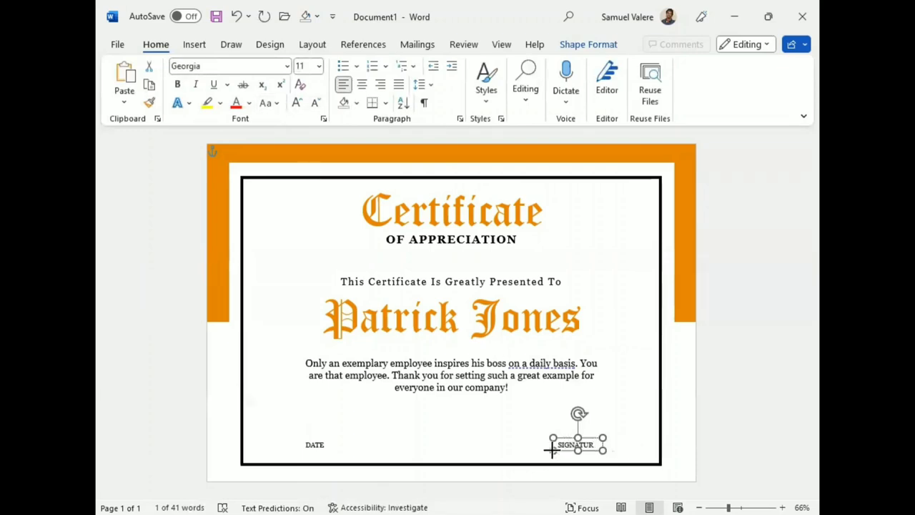
drag(558, 452, 552, 451)
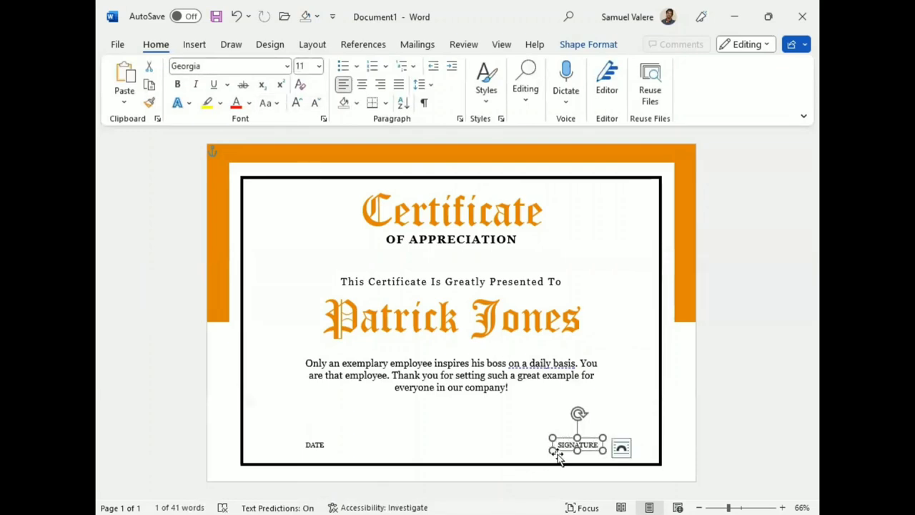
Draw a horizontal line just above the DATE label
click(192, 49)
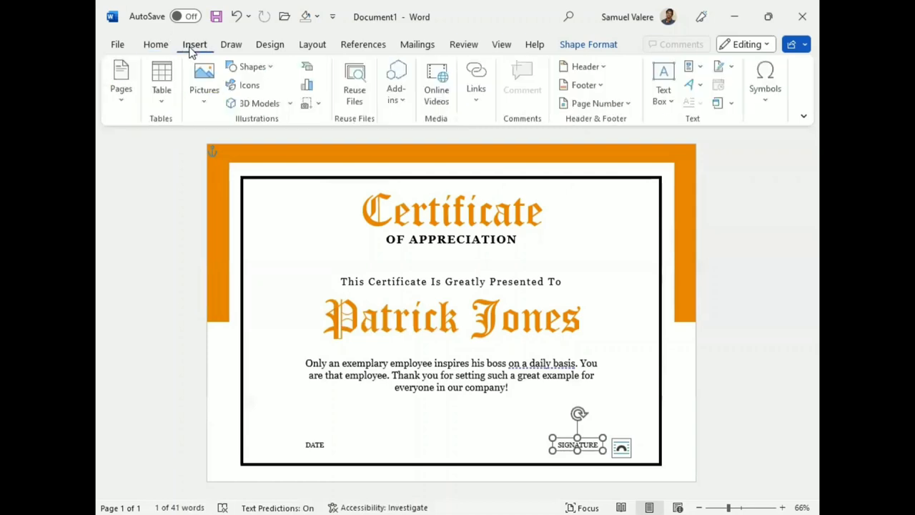
click(264, 66)
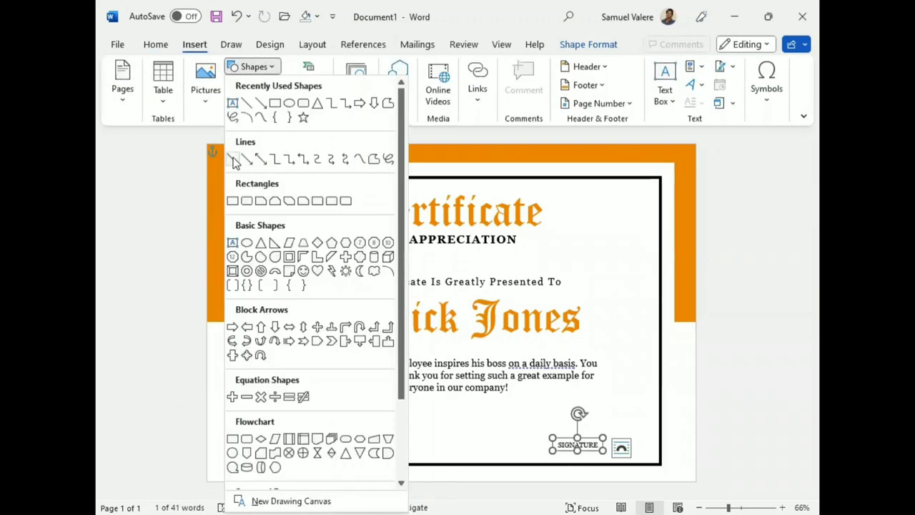
click(233, 159)
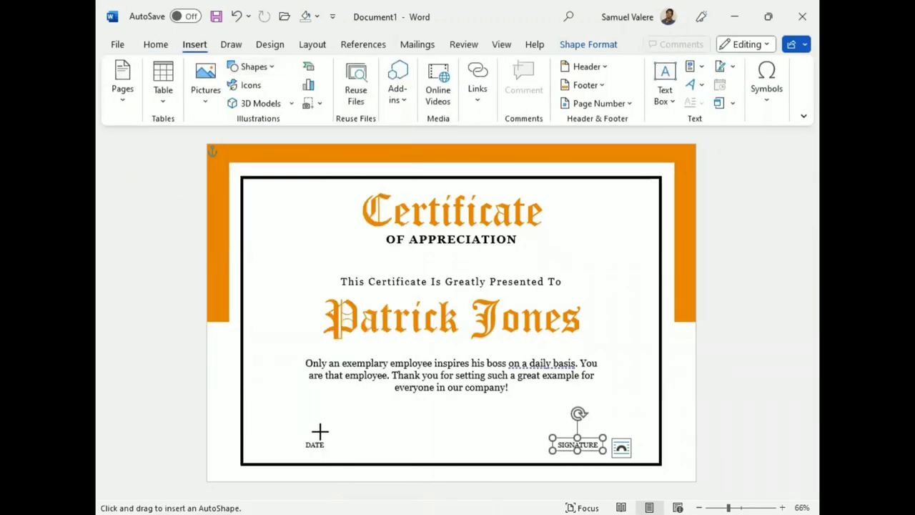
drag(287, 434, 361, 434)
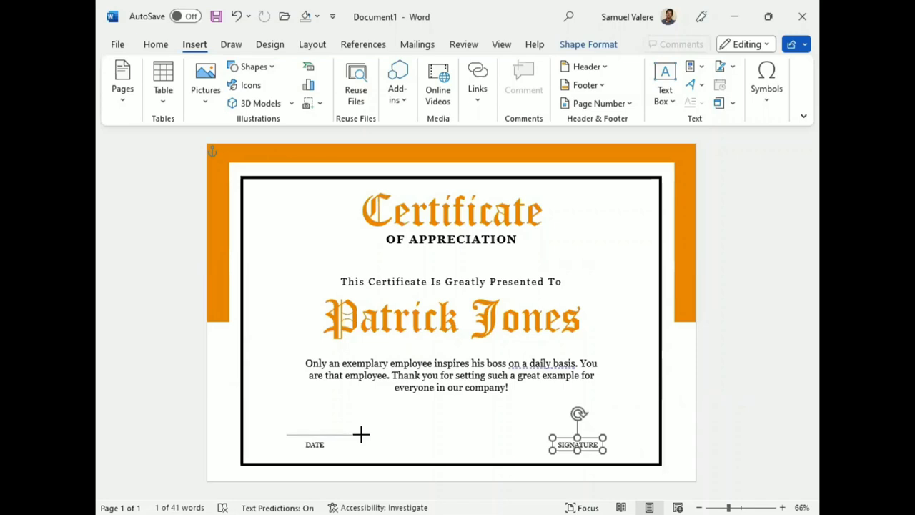
click(329, 434)
click(326, 435)
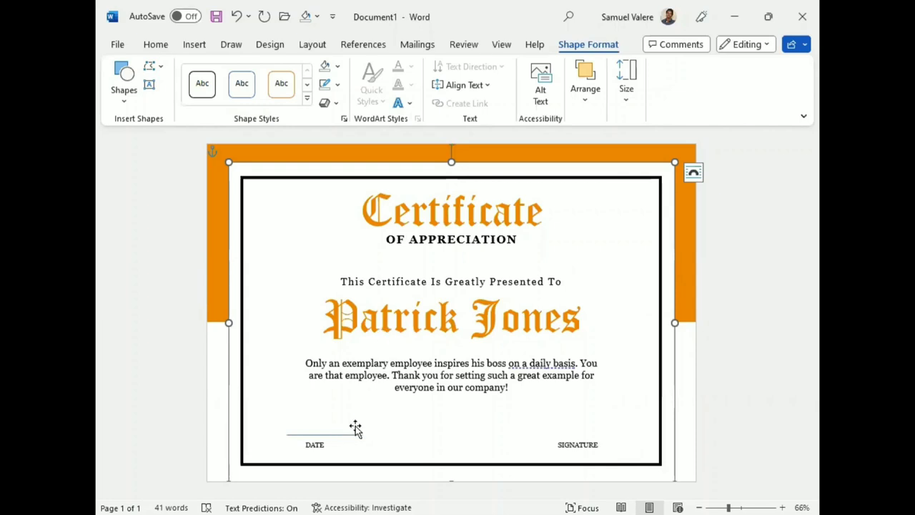
key(Tab)
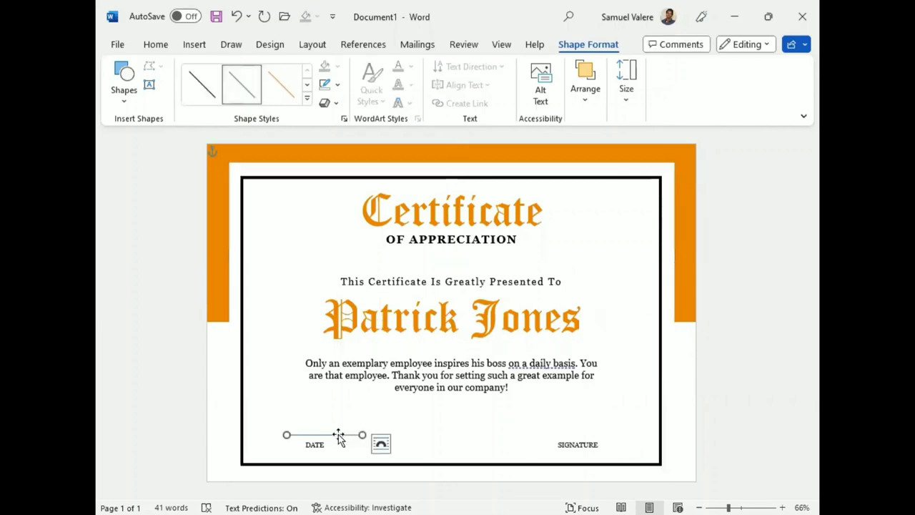
drag(339, 436, 329, 438)
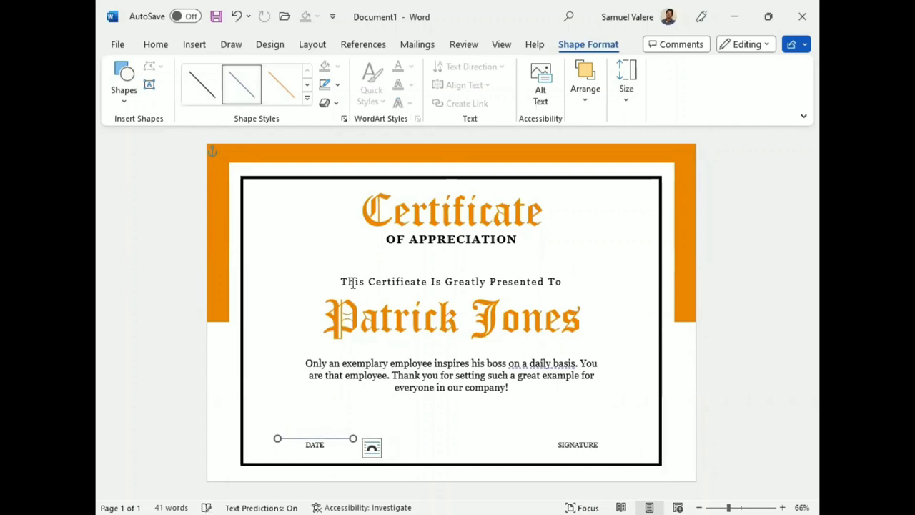
Make the line black, settle it above DATE, and duplicate it above SIGNATURE
click(336, 85)
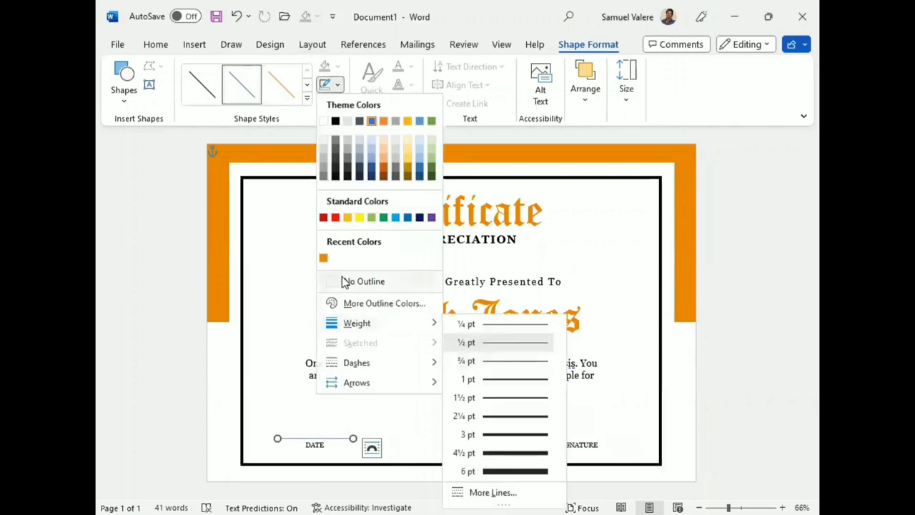
click(336, 120)
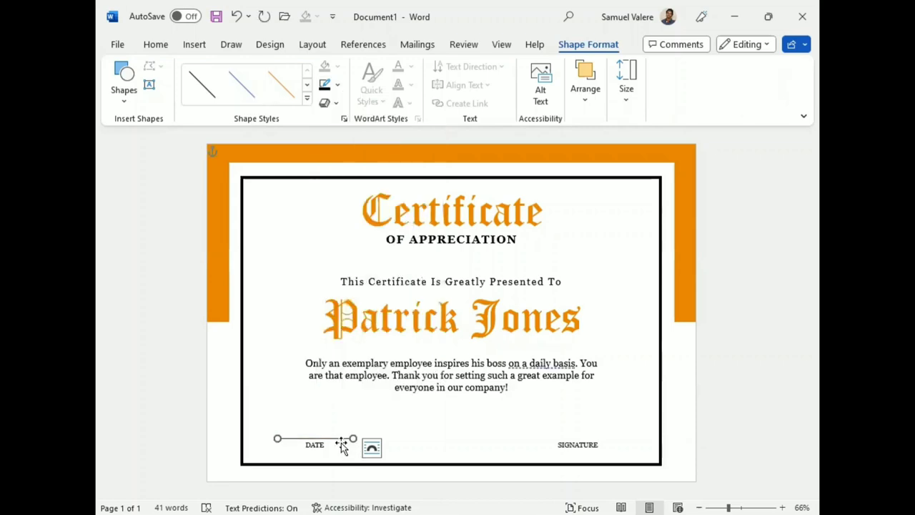
drag(345, 449, 378, 433)
key(ctrl+c)
key(ctrl+v)
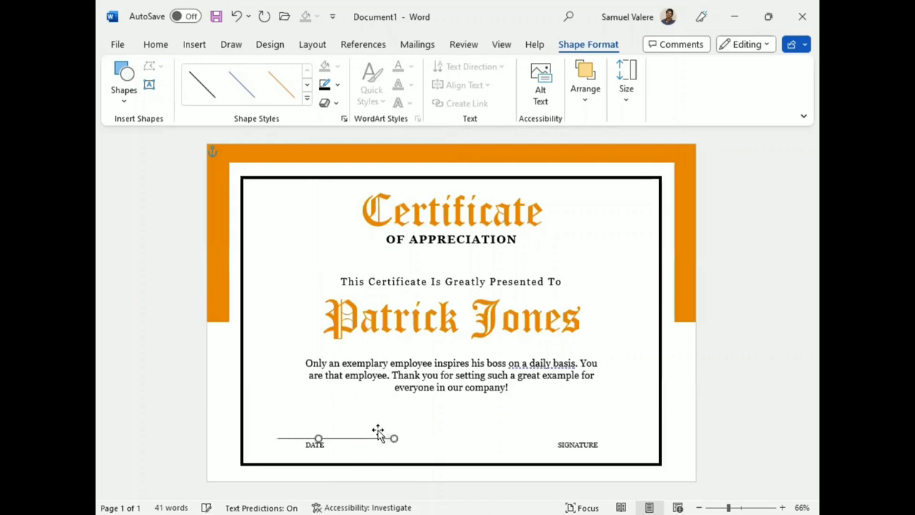
key(Right)
key(Right)
key(Right)
key(Right)
key(Right)
key(Right)
key(Right)
key(Right)
key(Right)
key(Right)
key(Right)
key(Right)
key(Right)
key(Right)
key(Right)
key(Right)
key(Right)
key(Right)
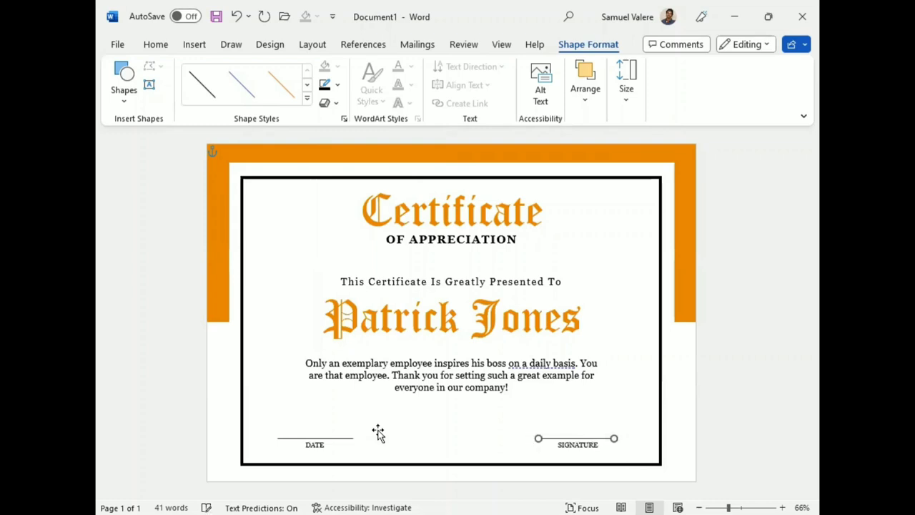